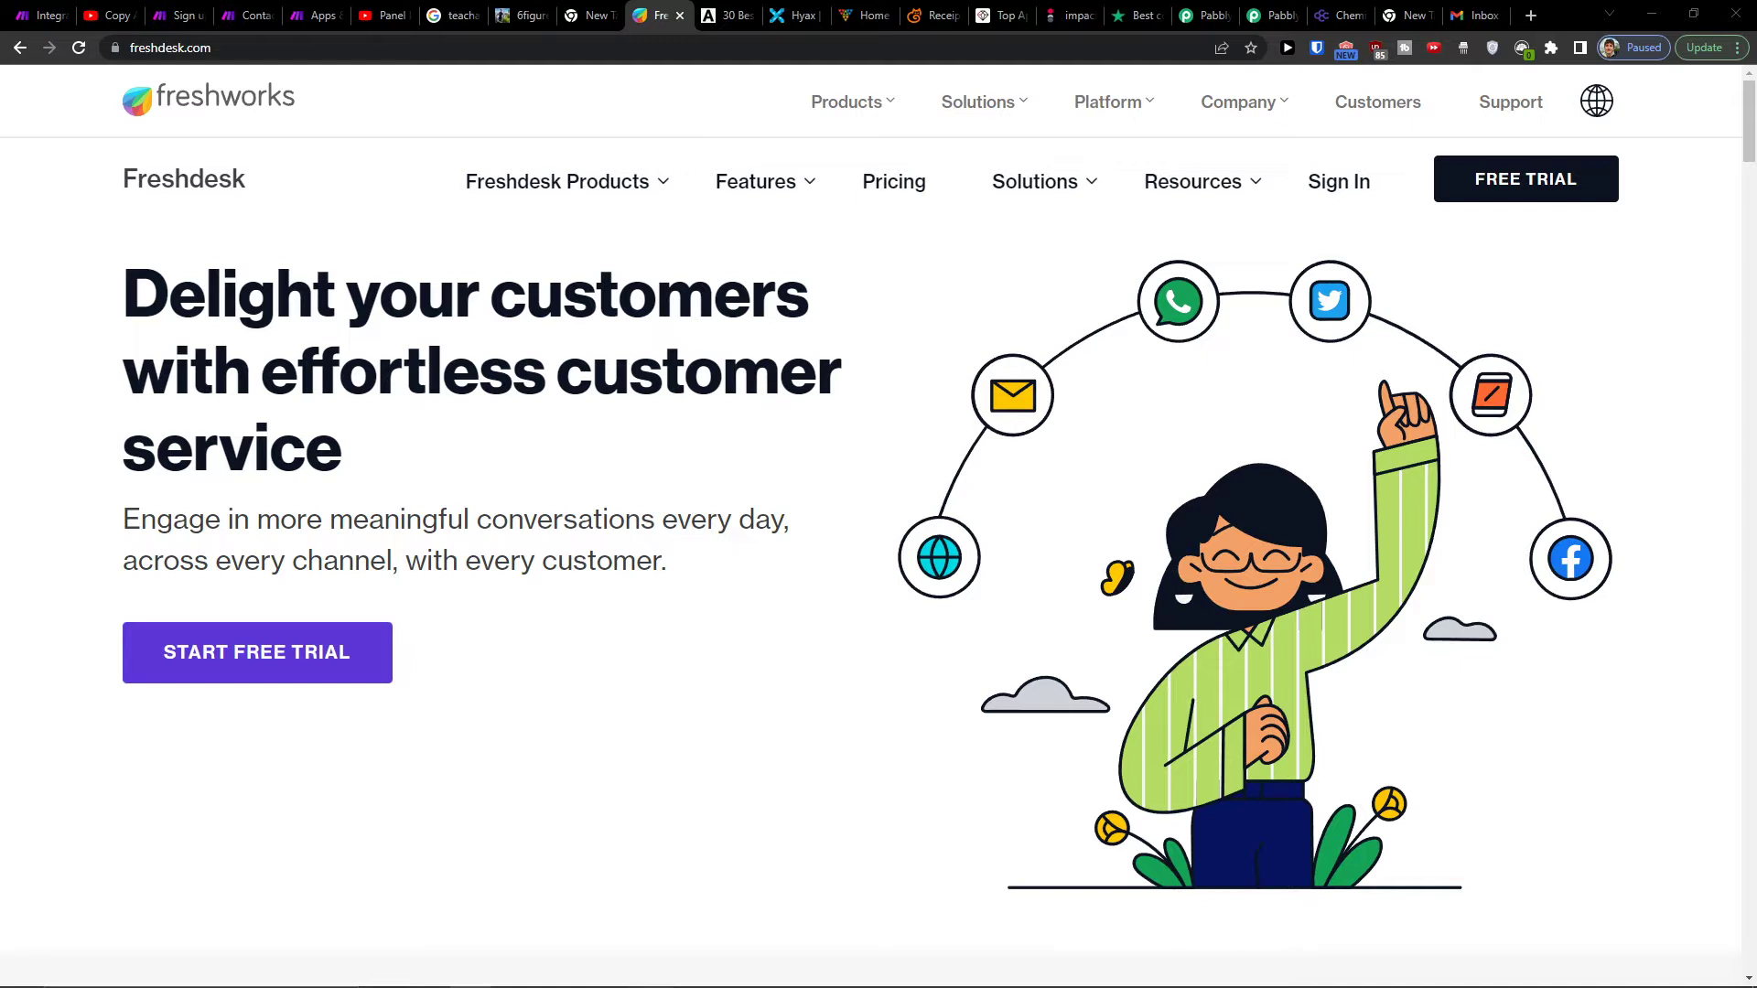
Step: Switch from the Freshdesk homepage to the YouTube video with the Make link
{"action": "left_click", "coordinate": [109, 15]}
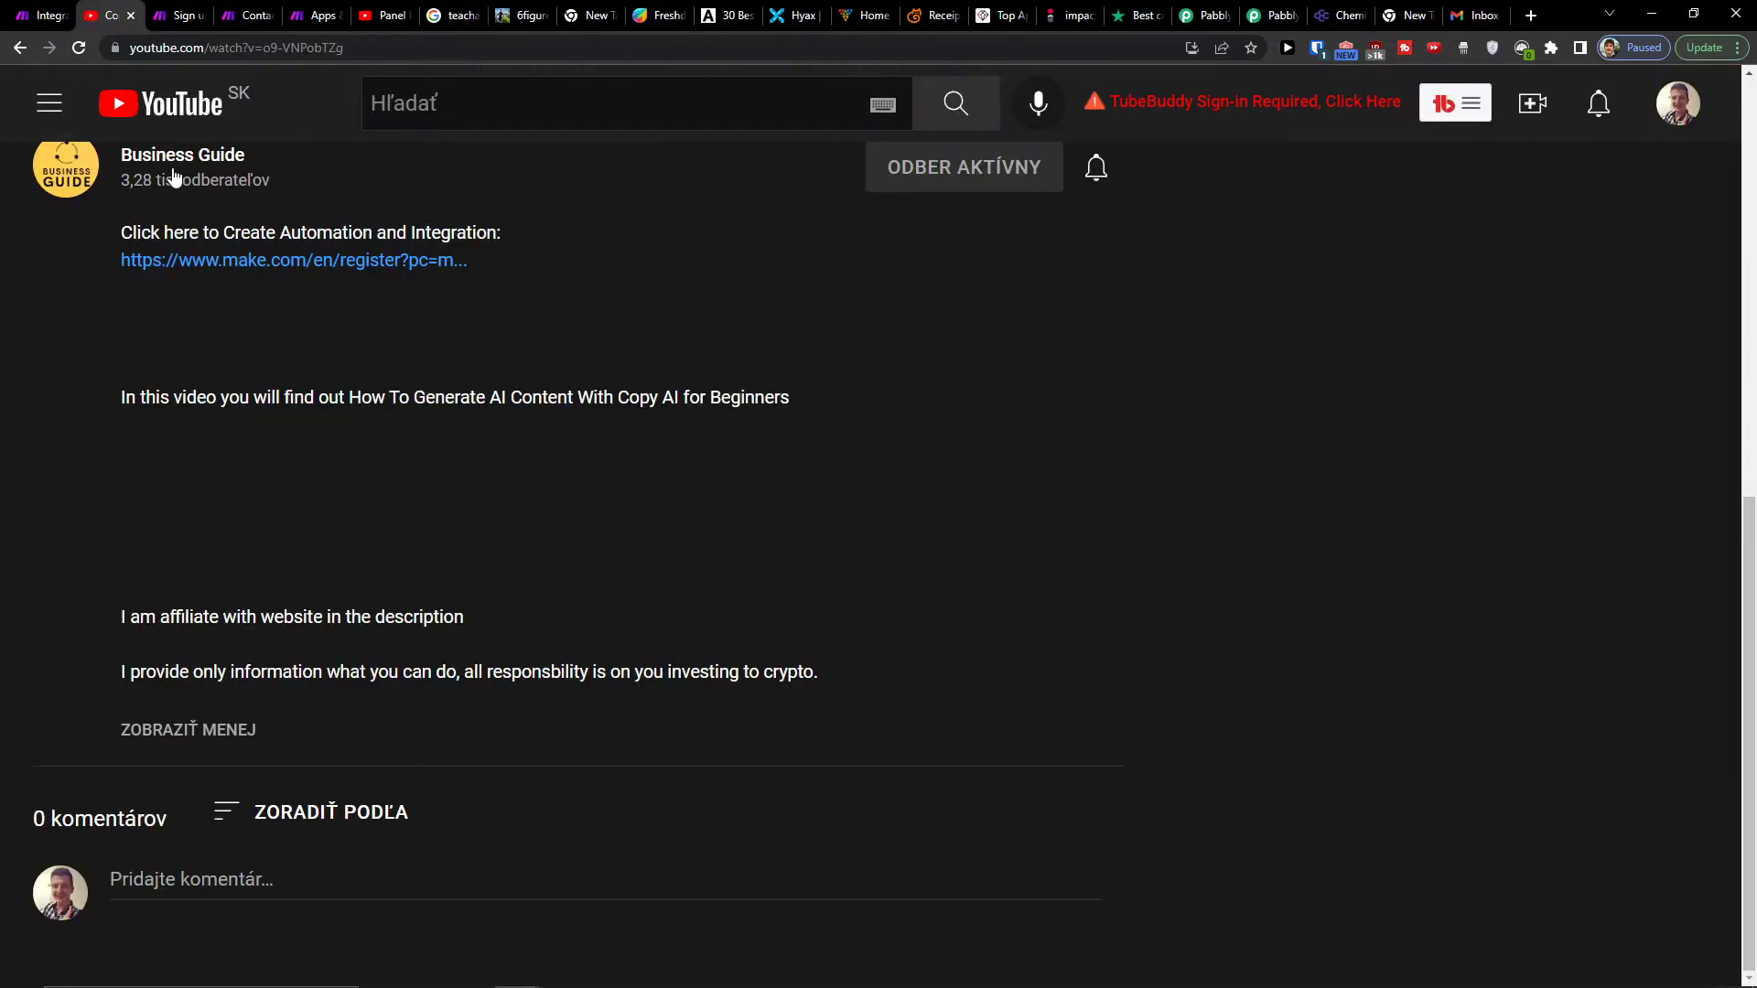
Step: Follow the make.com registration link and return to the open Make session
{"action": "left_click", "coordinate": [181, 261]}
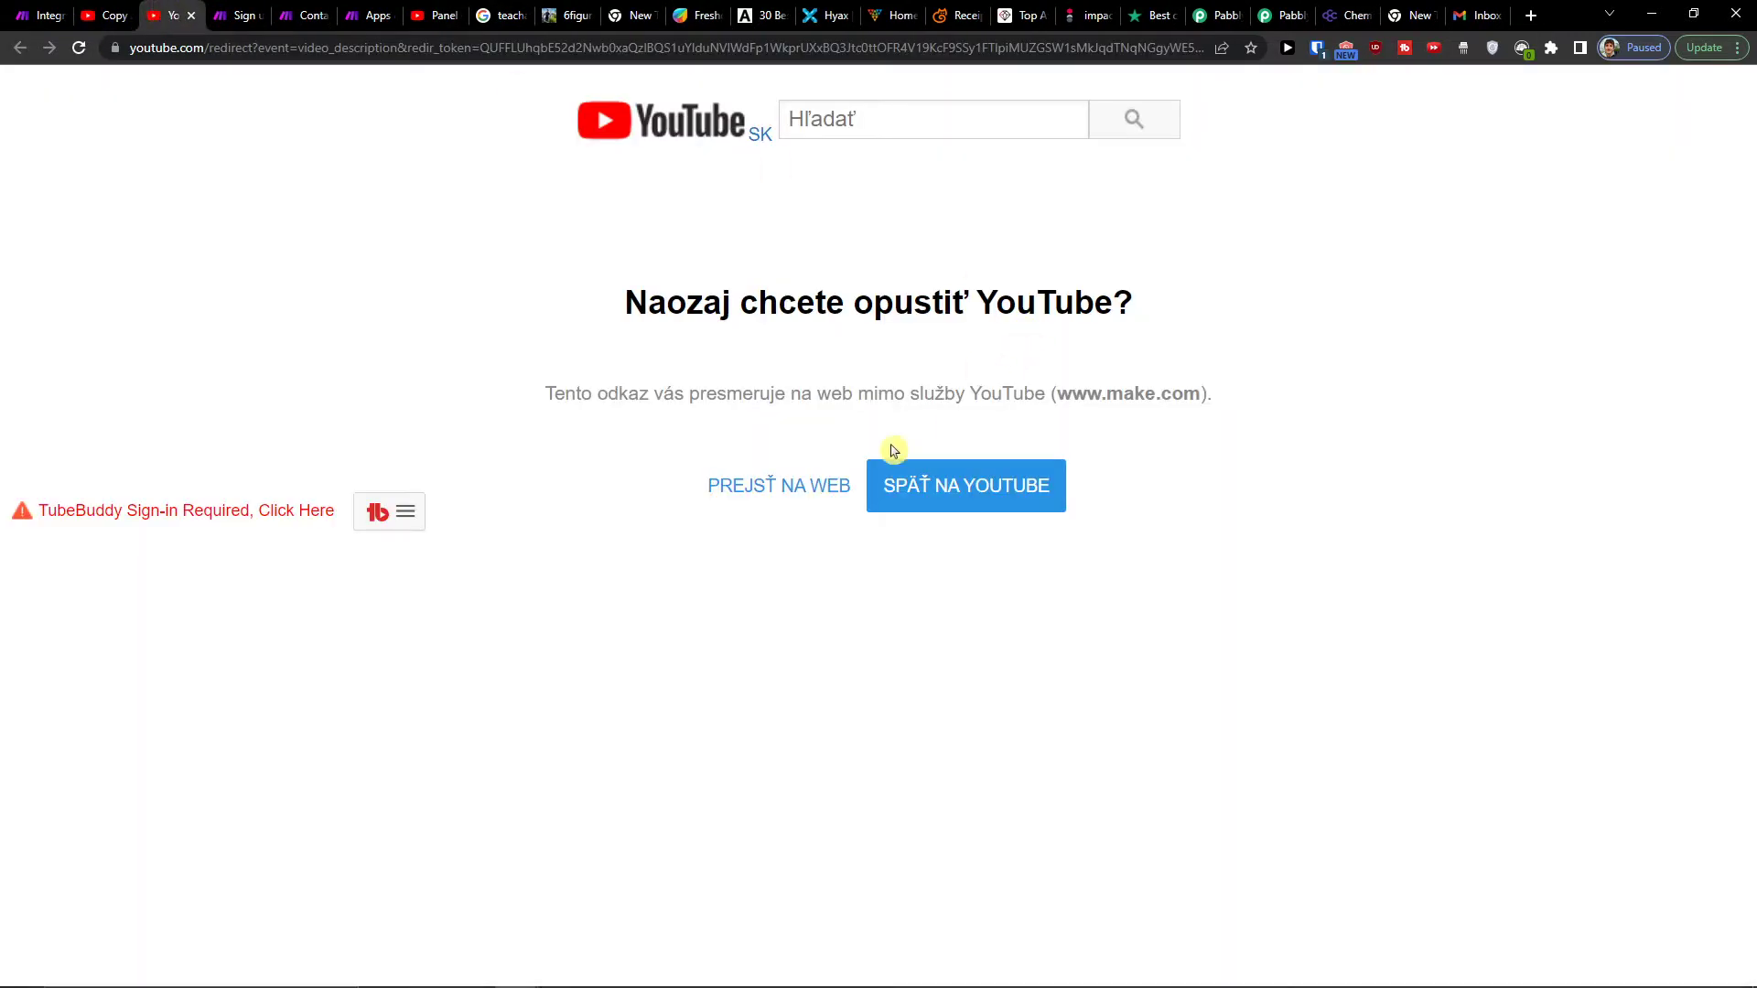
{"action": "left_click", "coordinate": [830, 486]}
{"action": "scroll", "coordinate": [716, 629], "scroll_direction": "down", "scroll_amount": 2}
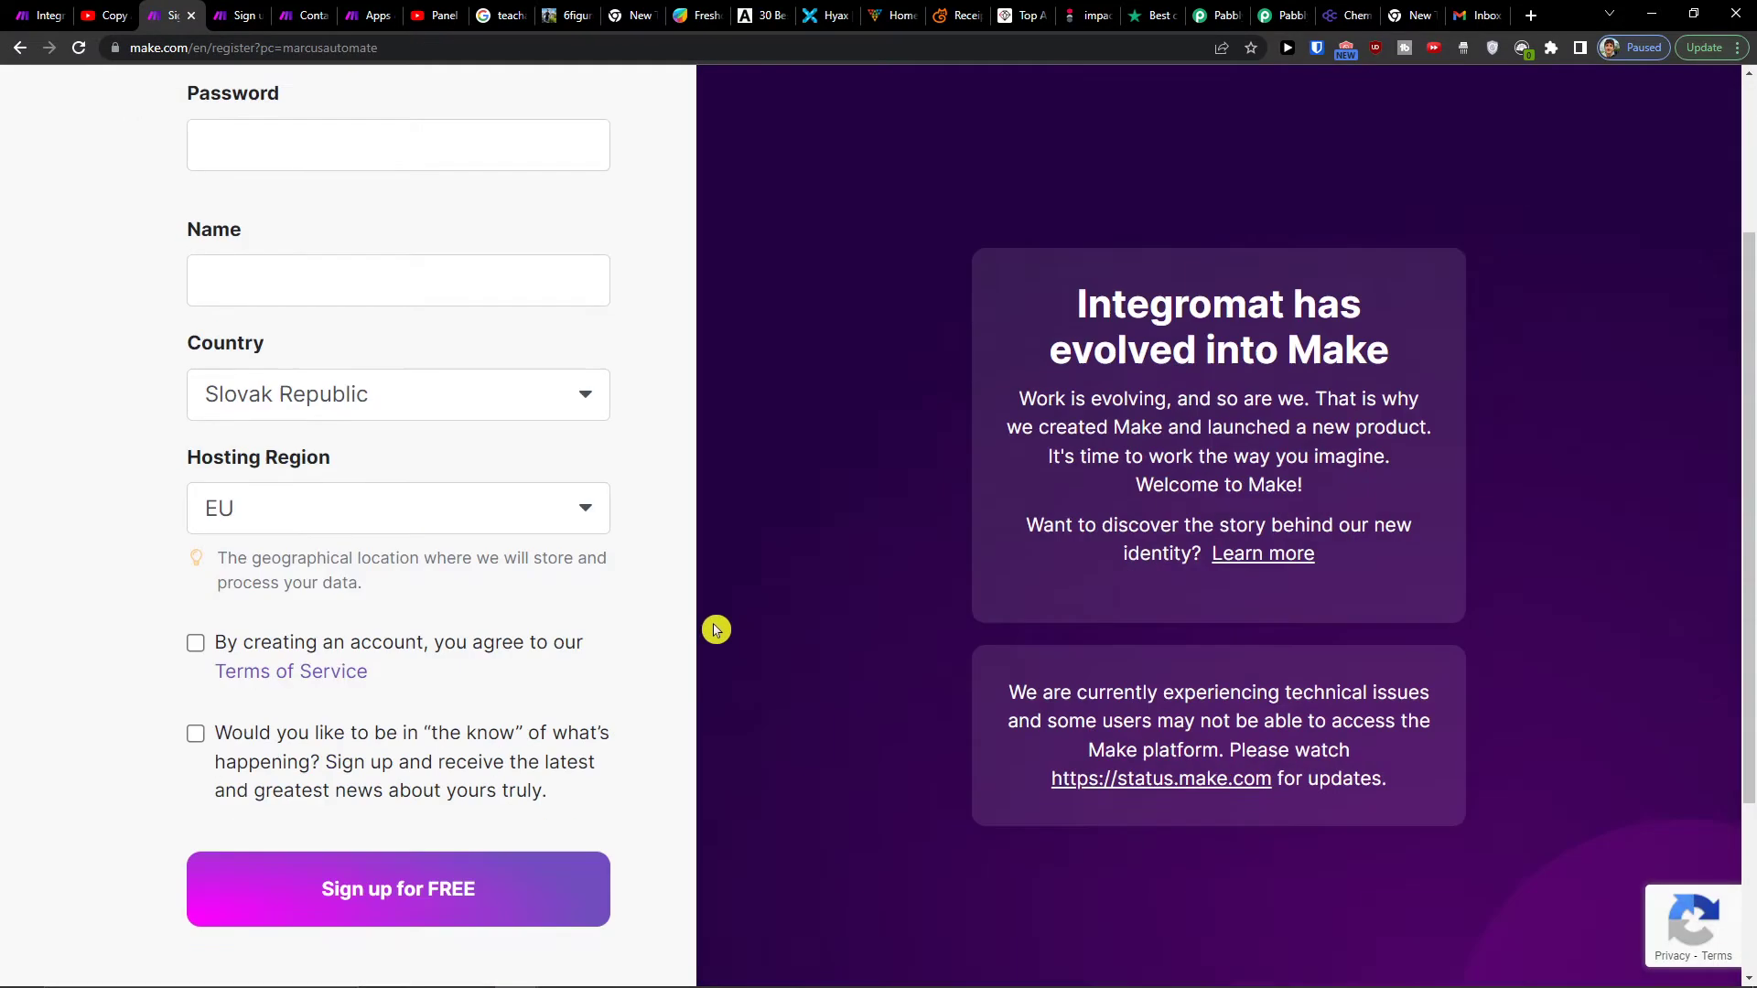
{"action": "scroll", "coordinate": [715, 630], "scroll_direction": "up", "scroll_amount": 3}
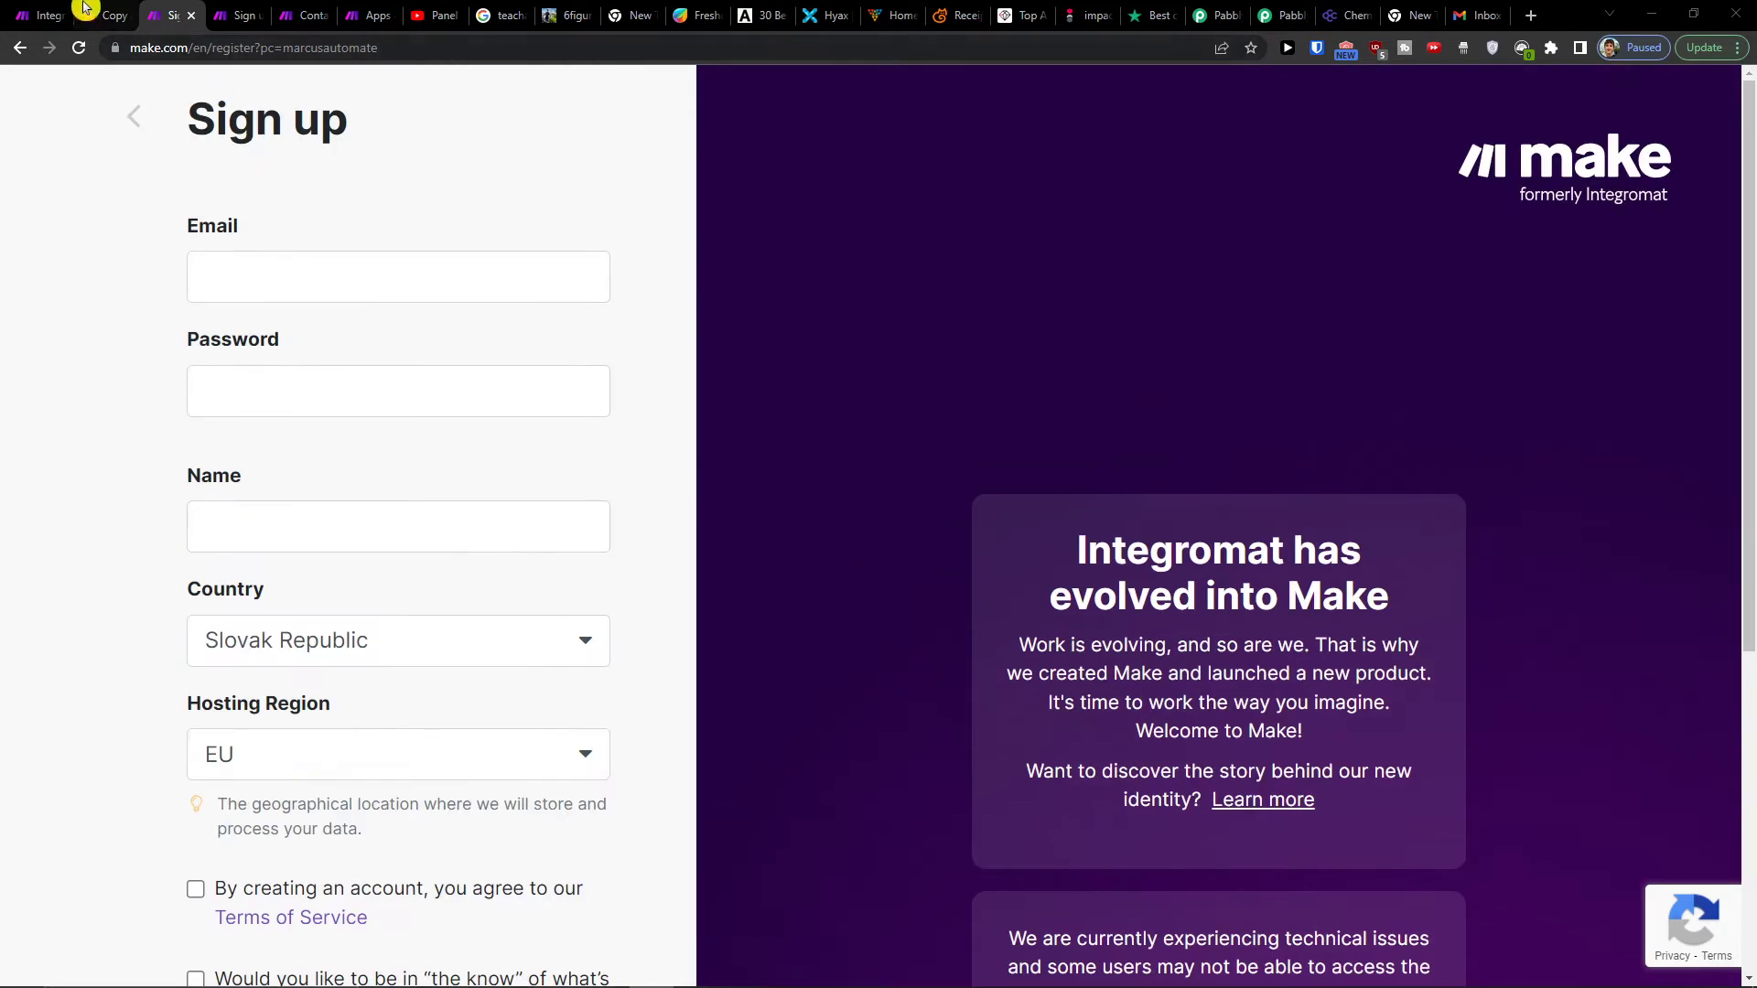
{"action": "left_click", "coordinate": [99, 15]}
{"action": "left_click", "coordinate": [39, 16]}
{"action": "mouse_move", "coordinate": [54, 411]}
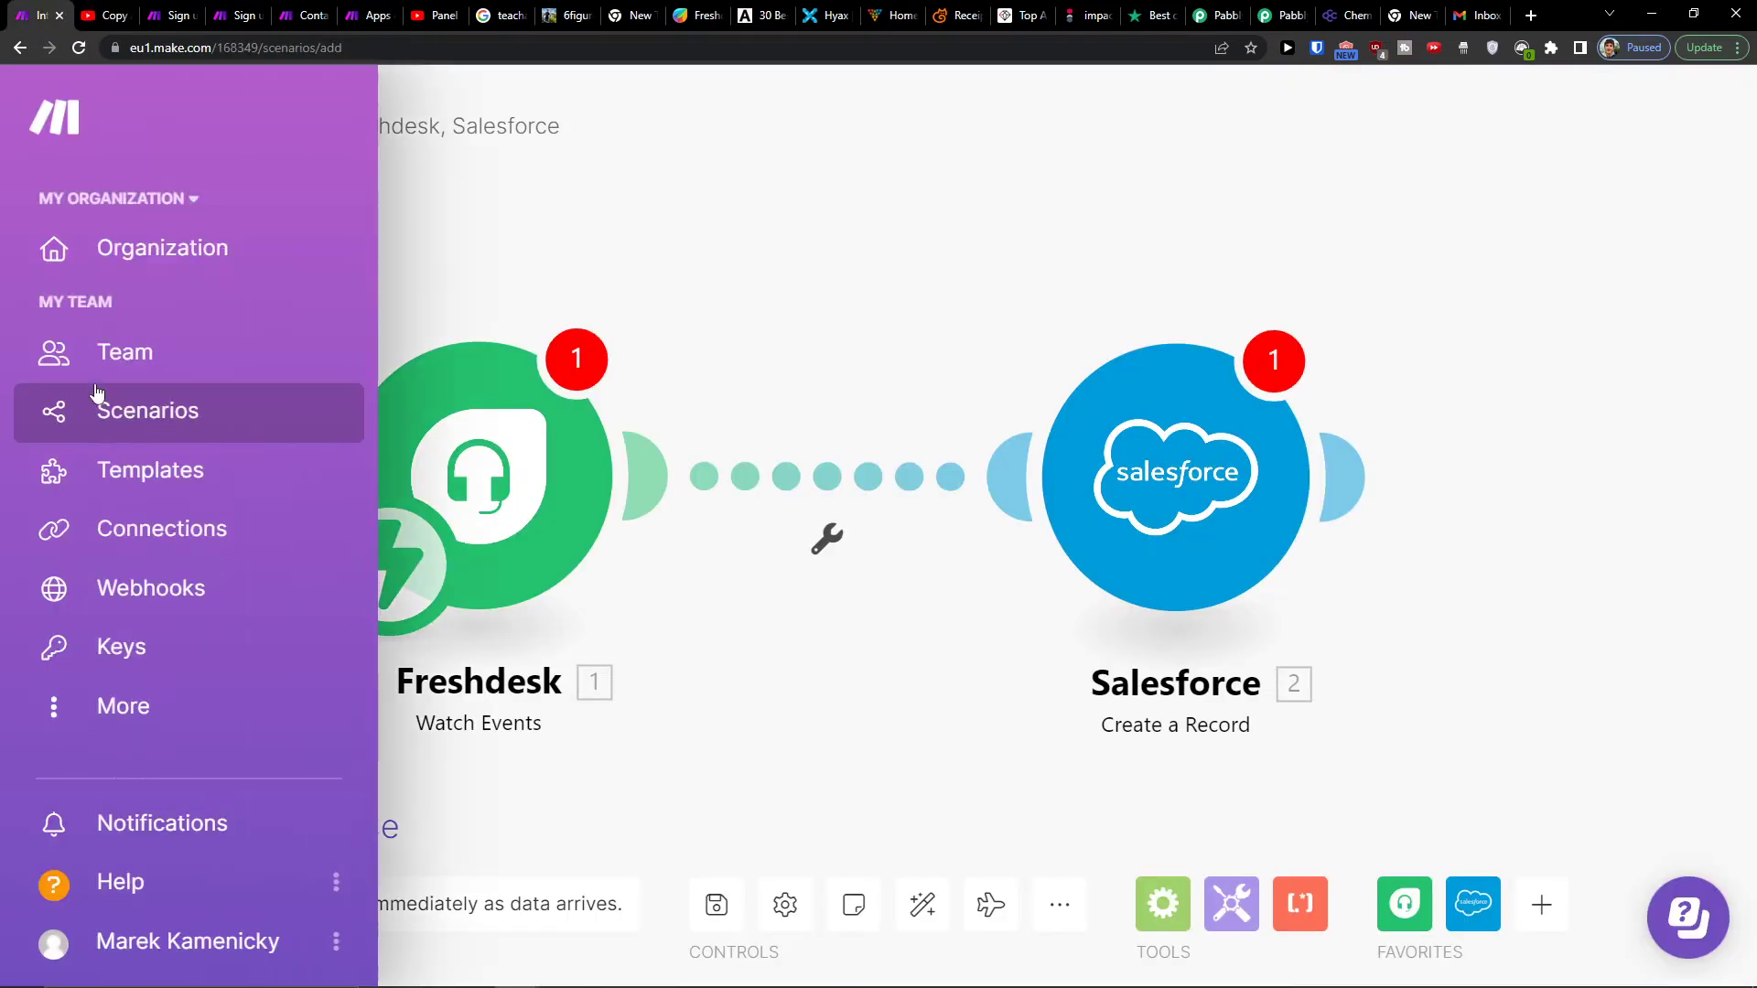
Step: Go to the Scenarios overview, leaving the unsaved draft behind
{"action": "left_click", "coordinate": [137, 408]}
{"action": "left_click", "coordinate": [948, 326]}
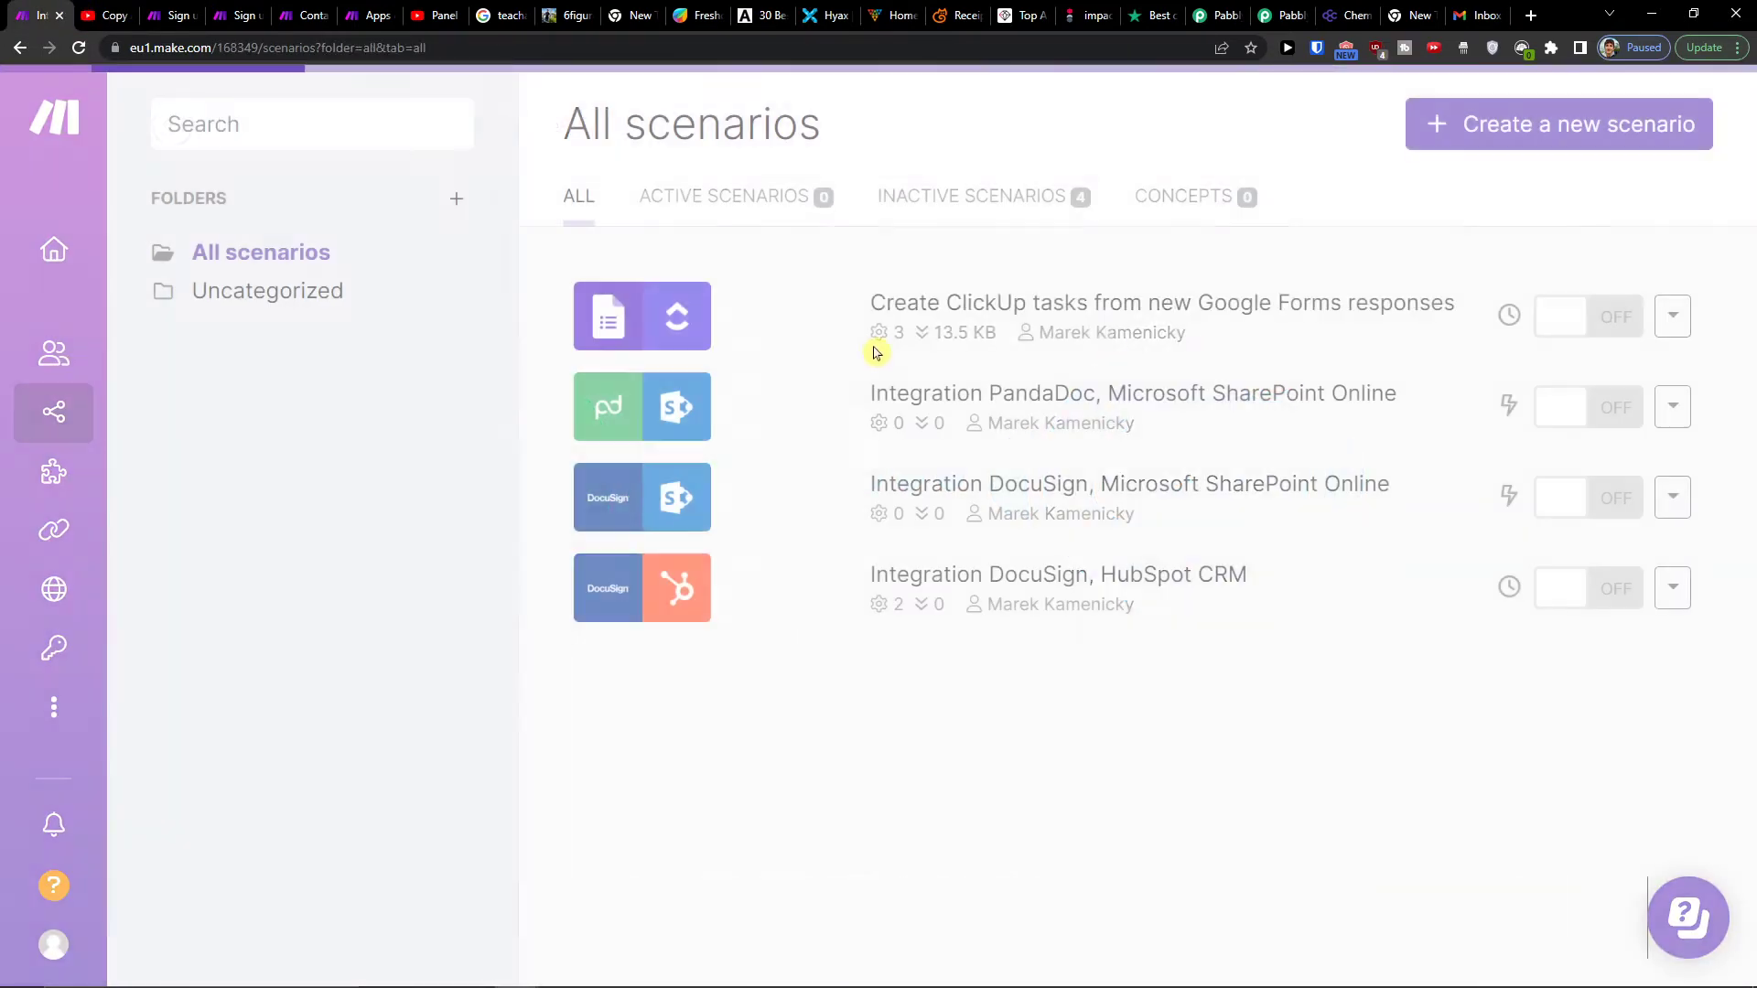
Step: Create a new scenario with a Freshdesk Watch Tickets trigger as its first module
{"action": "left_click", "coordinate": [1579, 125]}
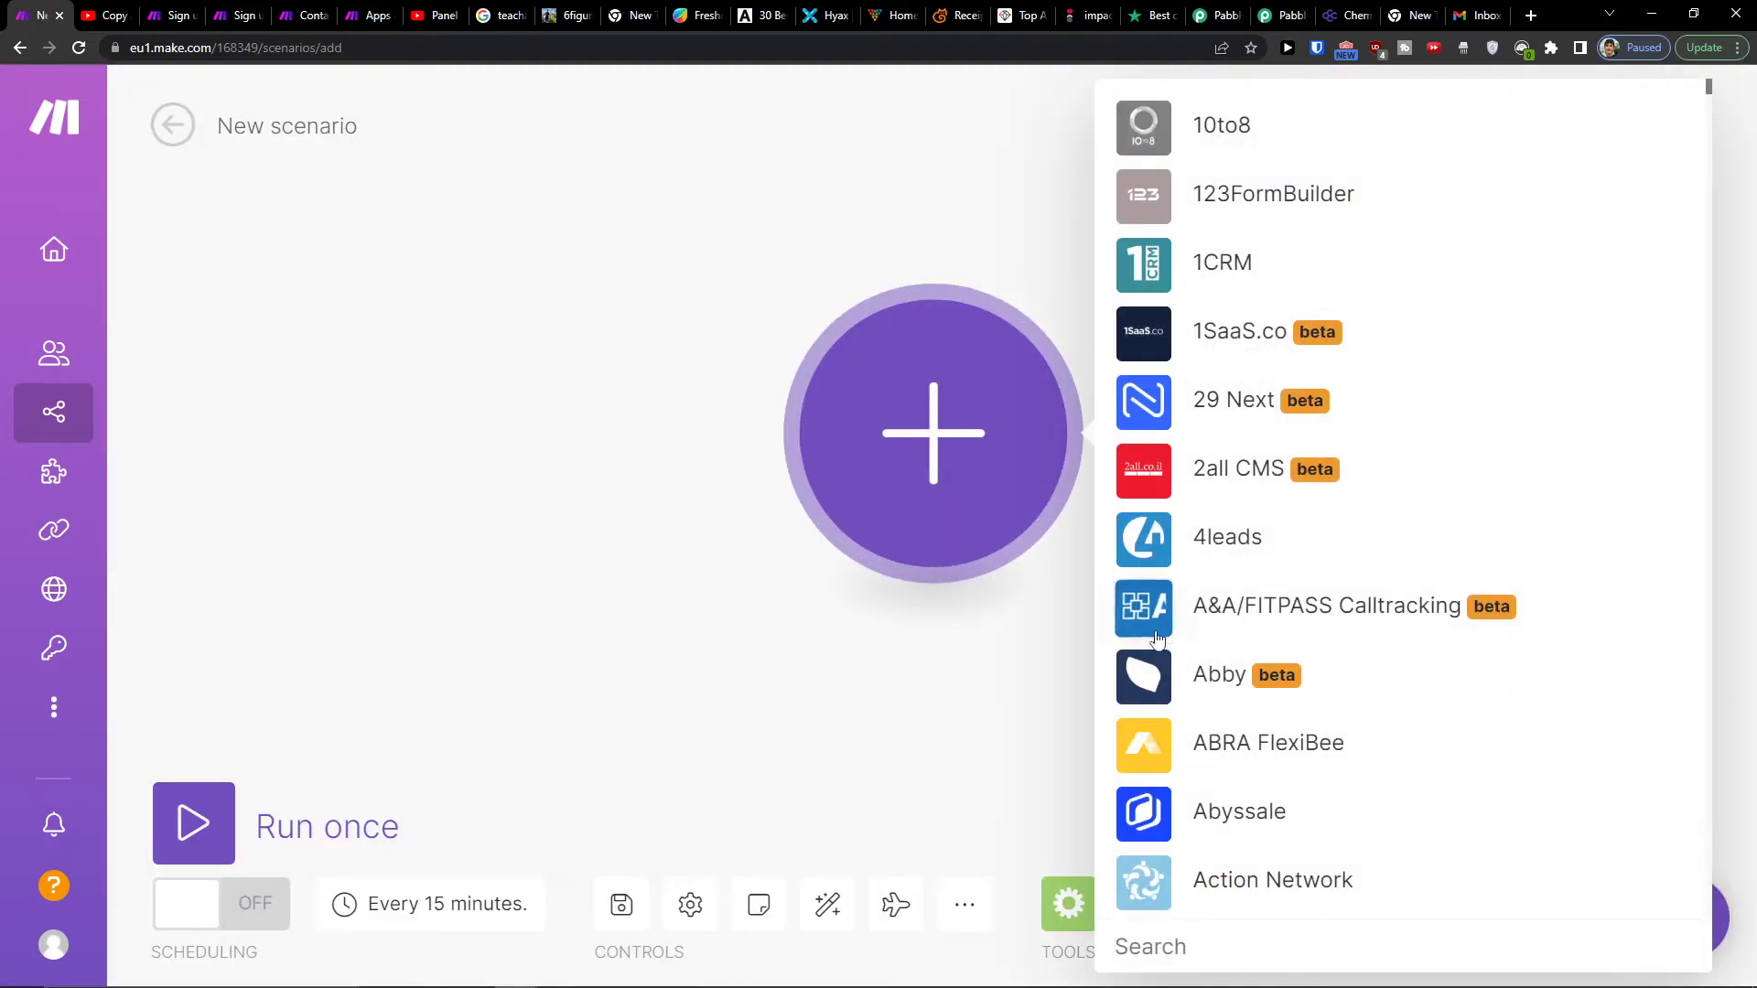
{"action": "type", "text": "freshde"}
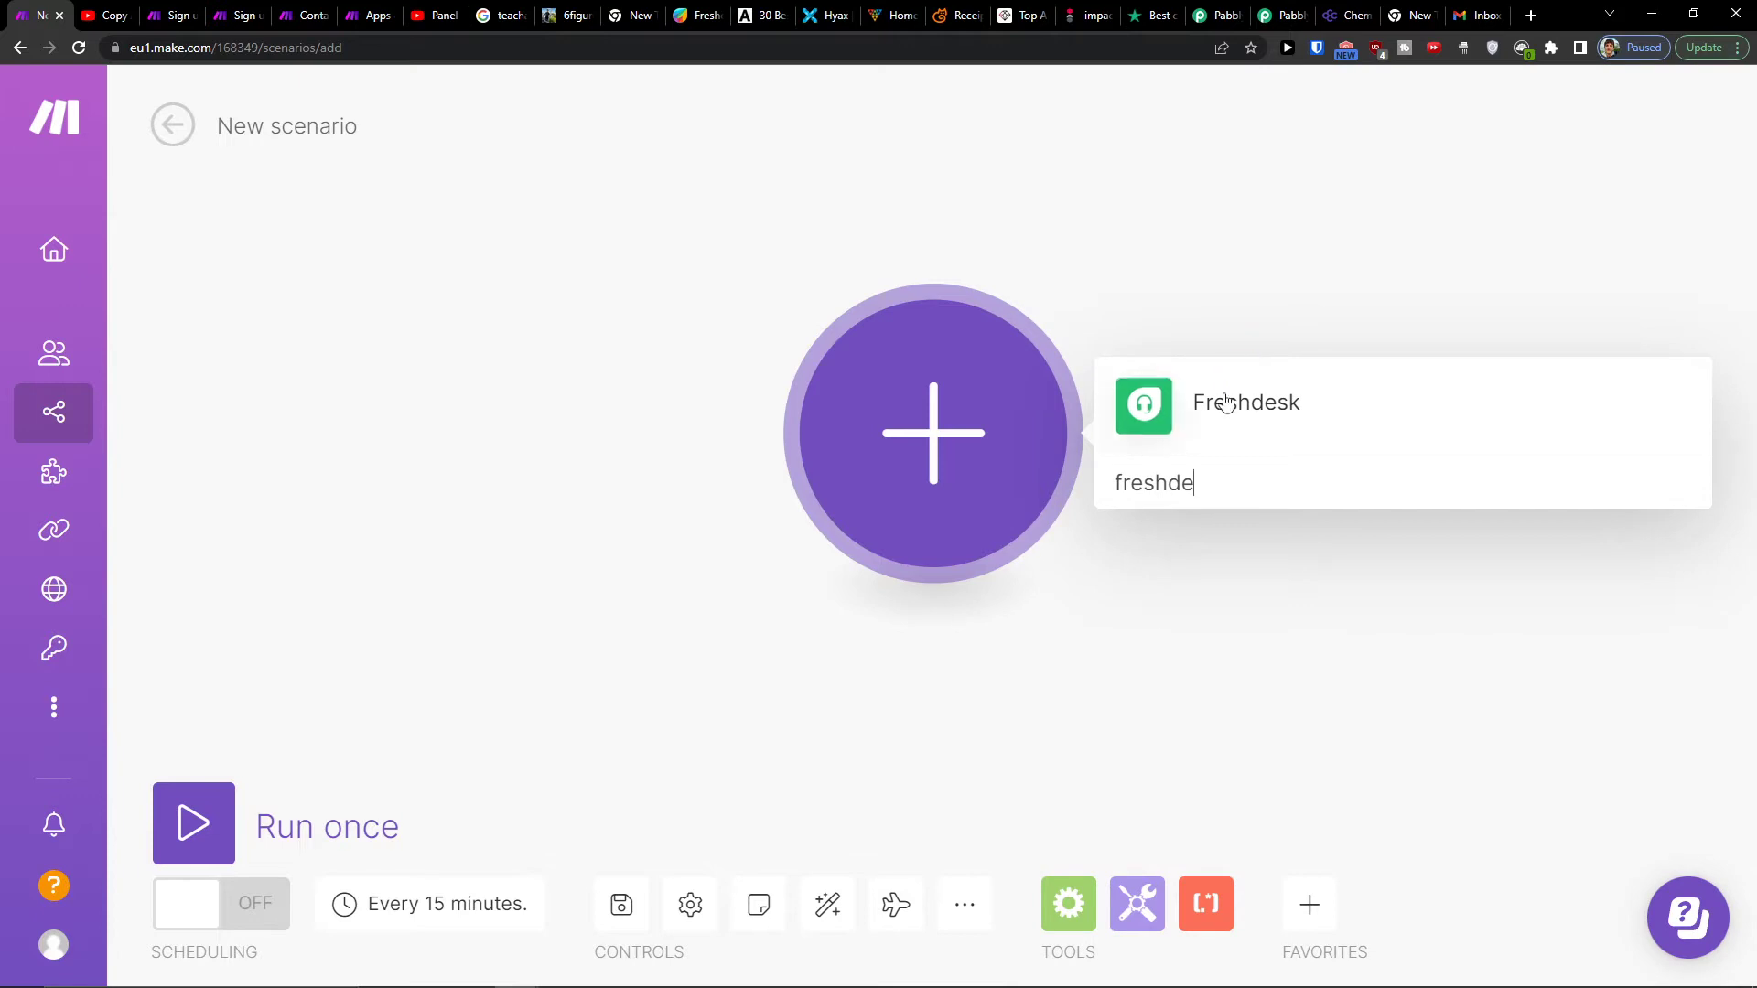
{"action": "left_click", "coordinate": [1221, 403]}
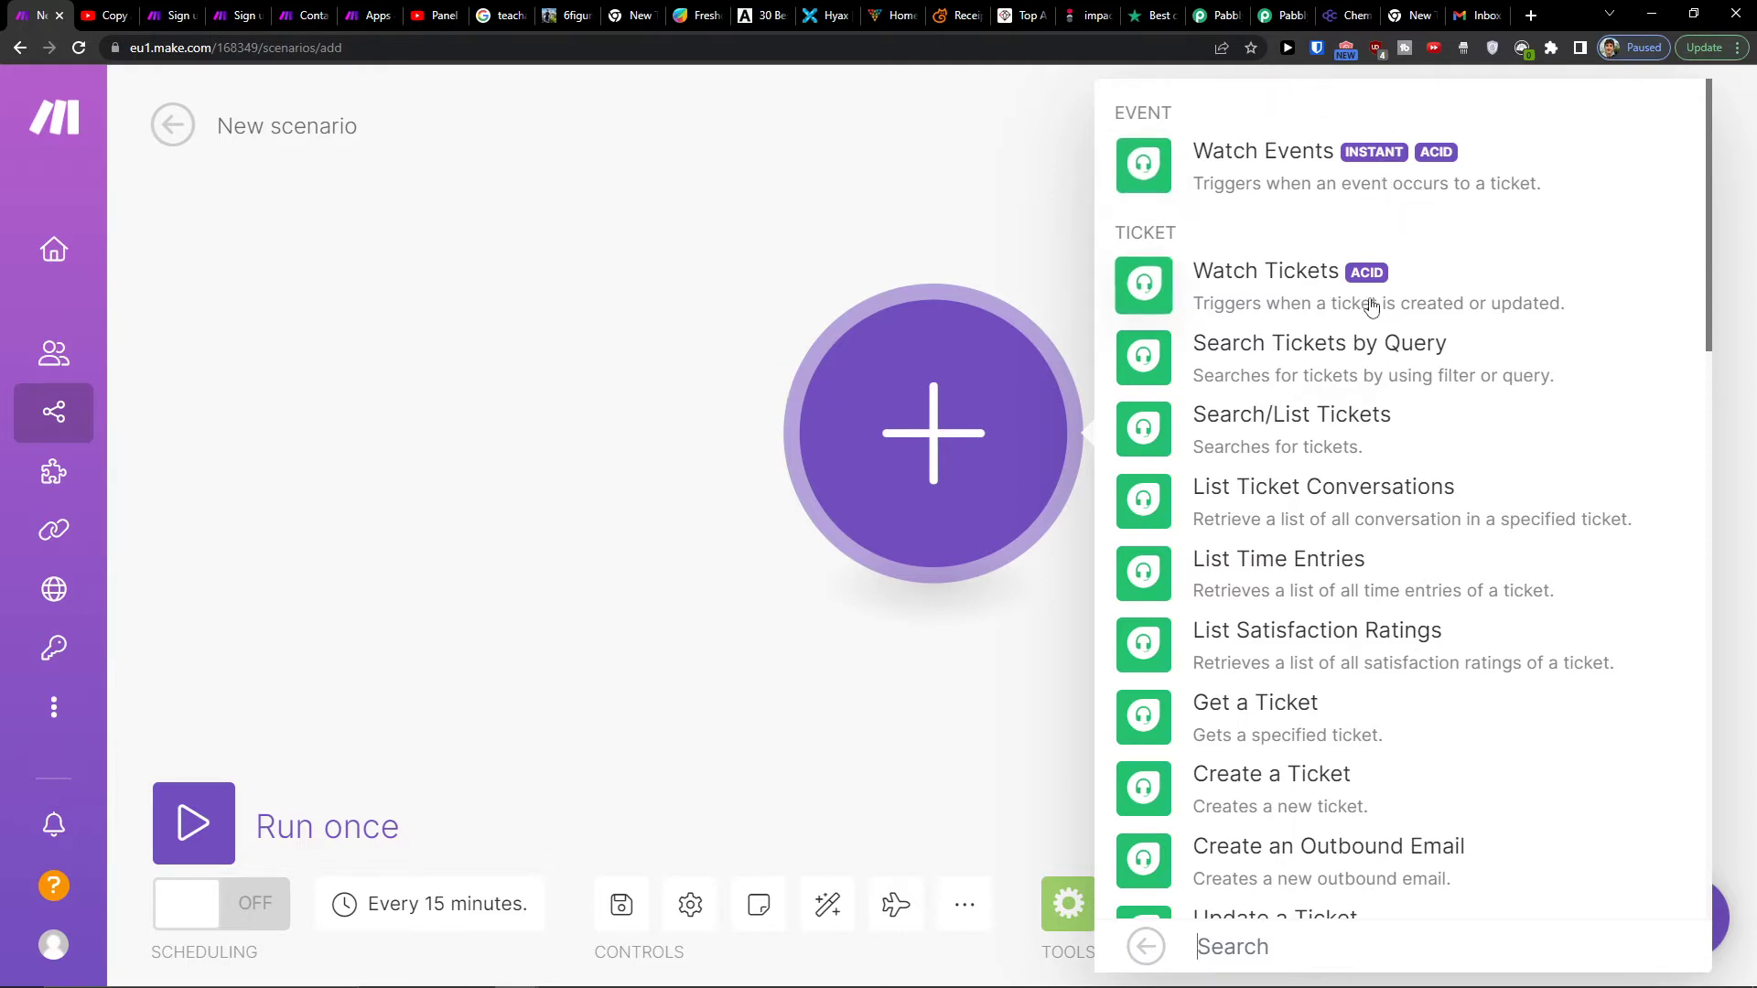
{"action": "left_click", "coordinate": [1538, 303]}
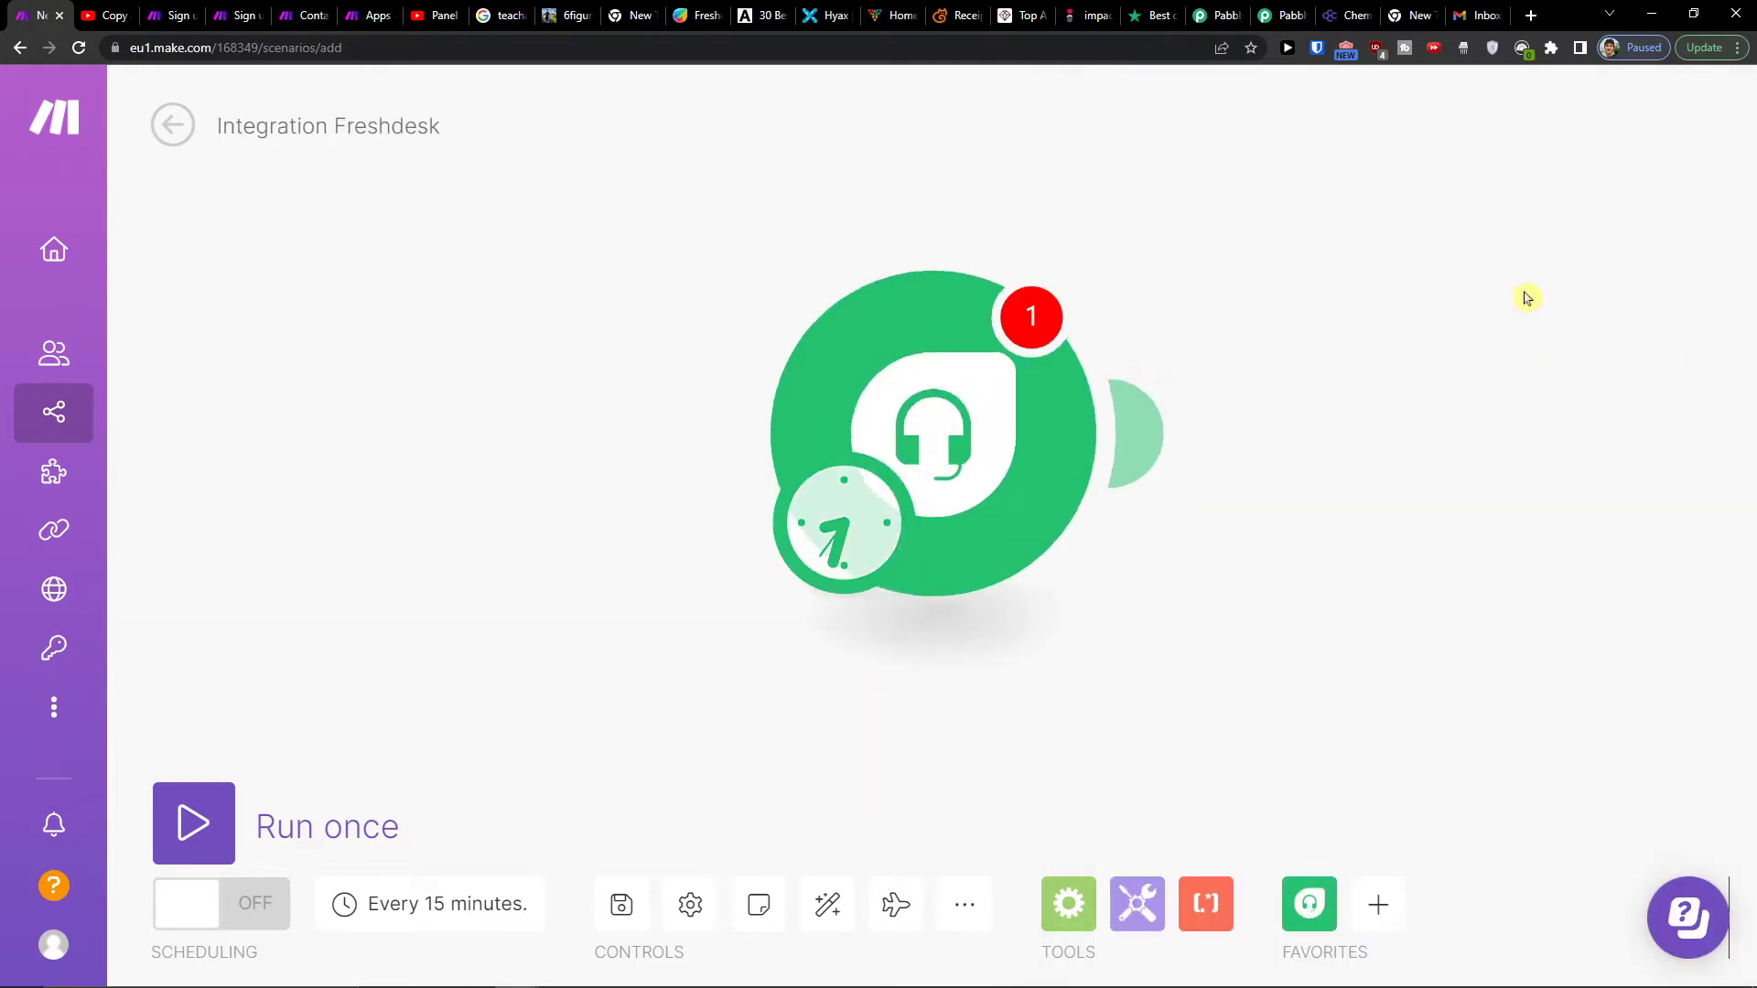
{"action": "left_click", "coordinate": [645, 382]}
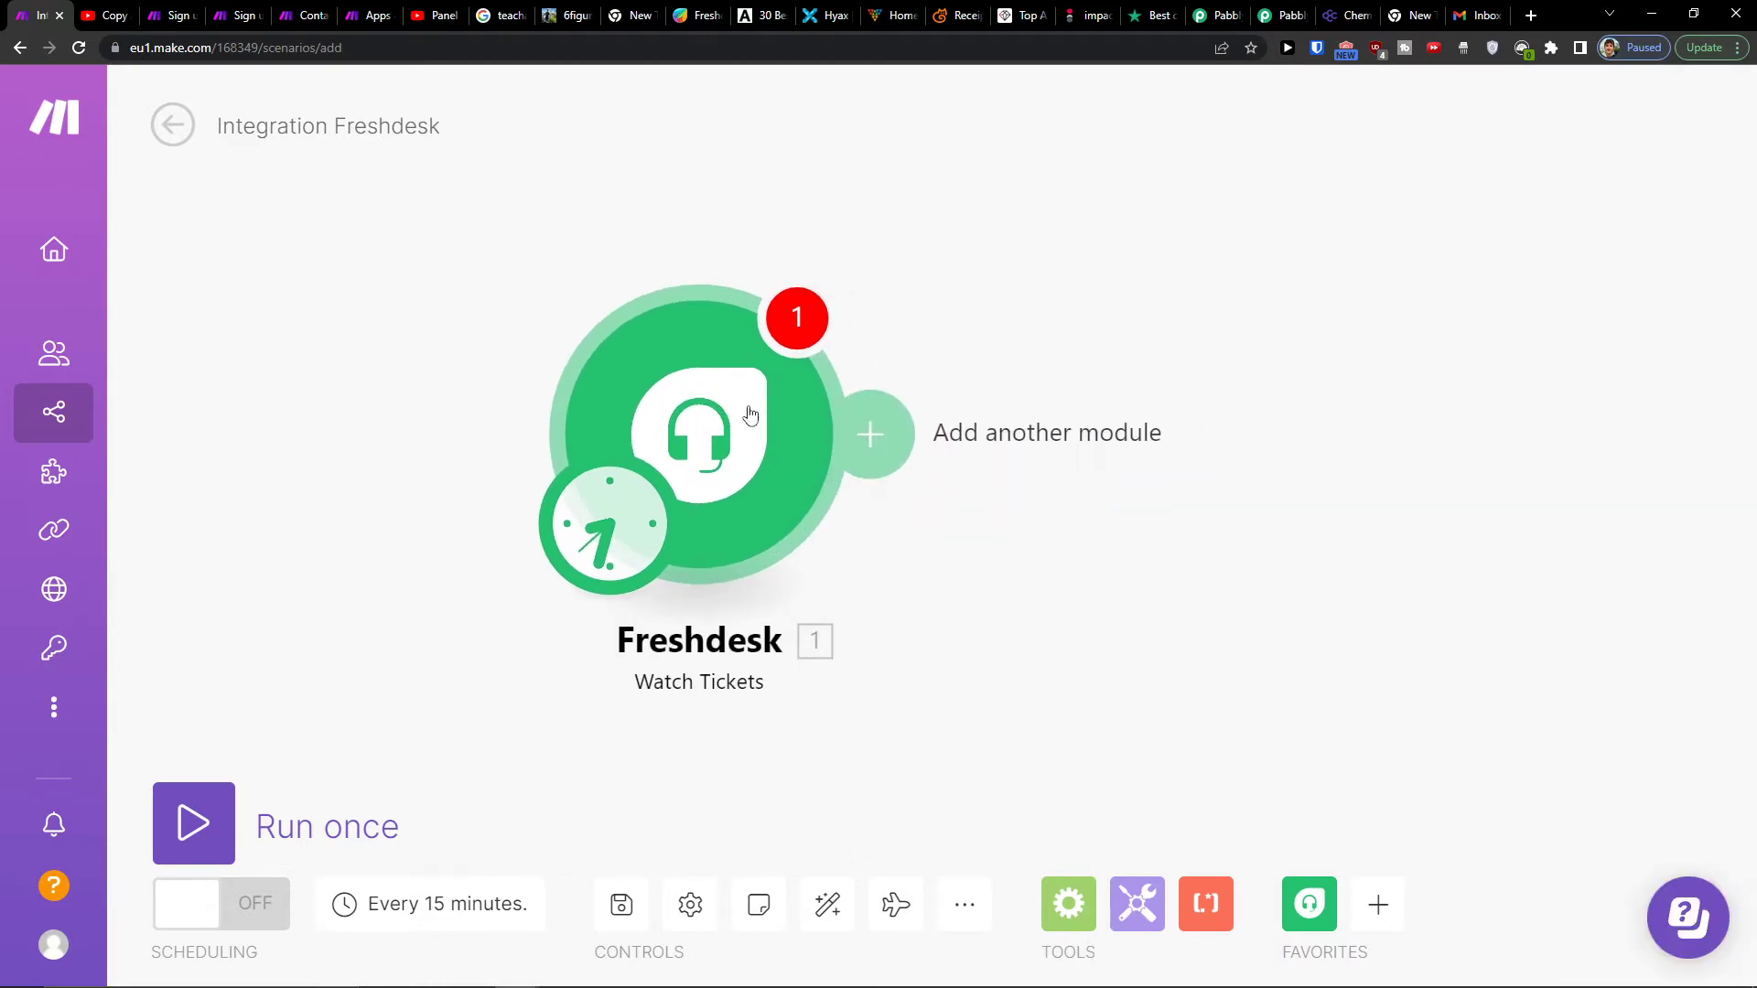
{"action": "left_click", "coordinate": [1103, 431]}
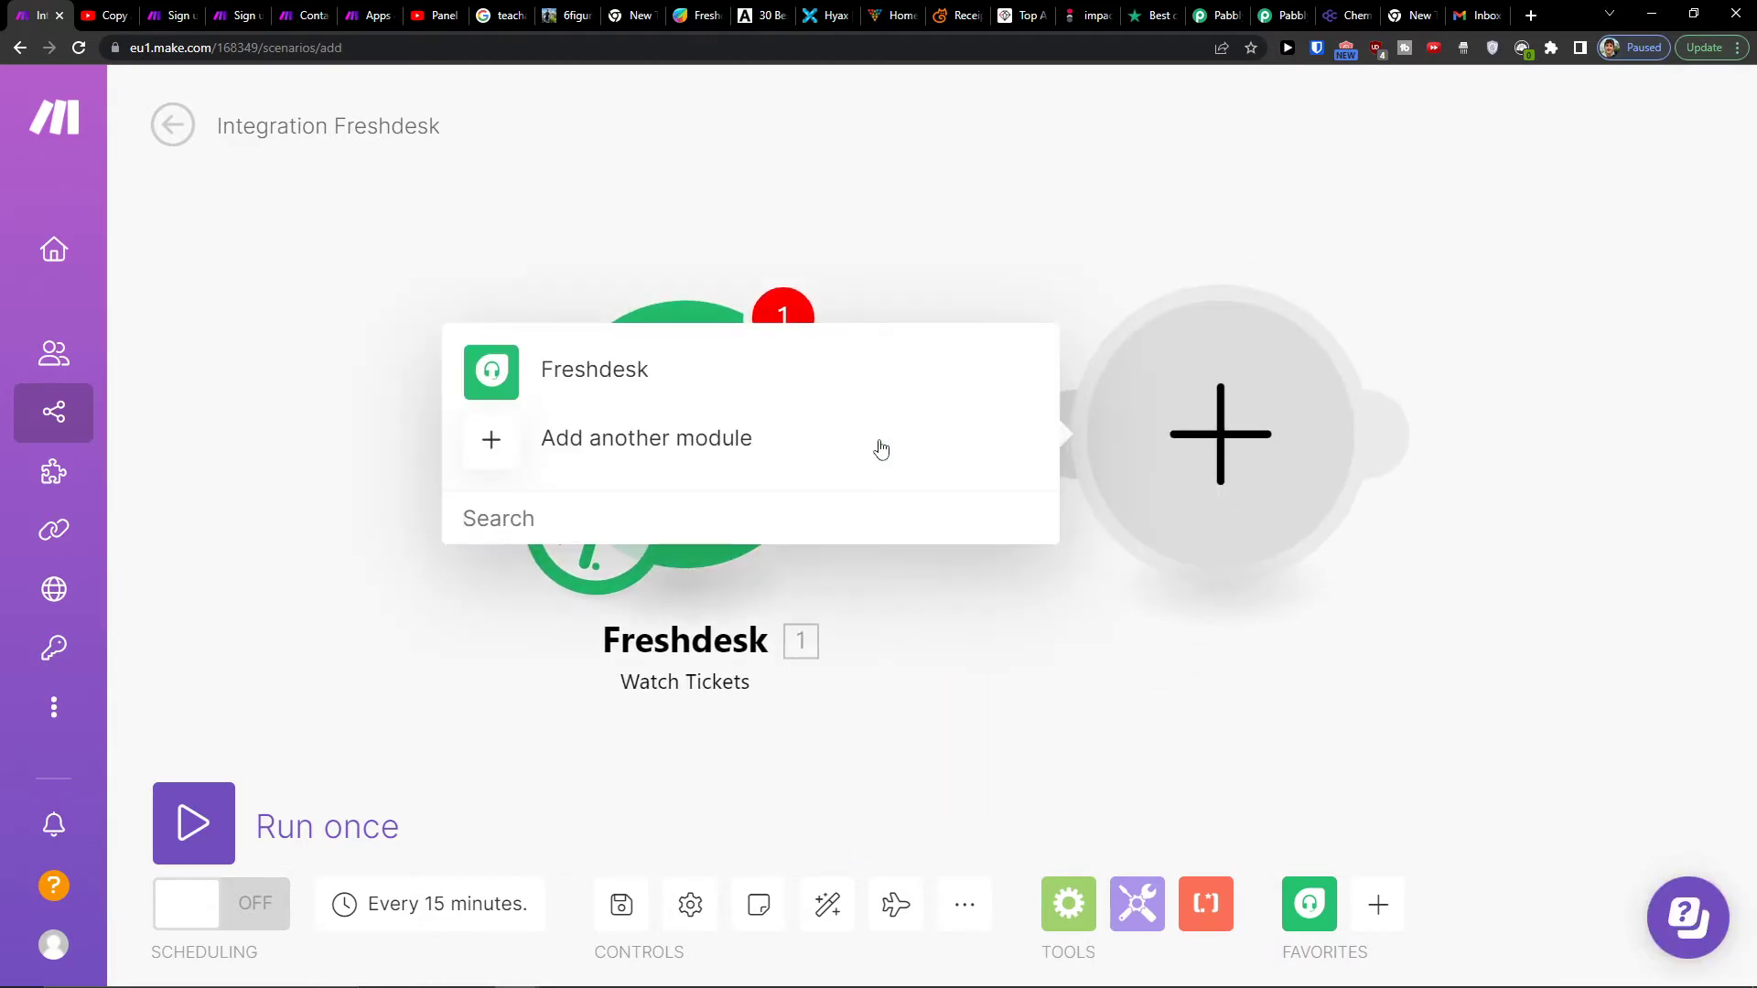
{"action": "type", "text": "teams"}
Step: Add a Microsoft Teams Send a Message module after the Freshdesk trigger
{"action": "left_click", "coordinate": [604, 125]}
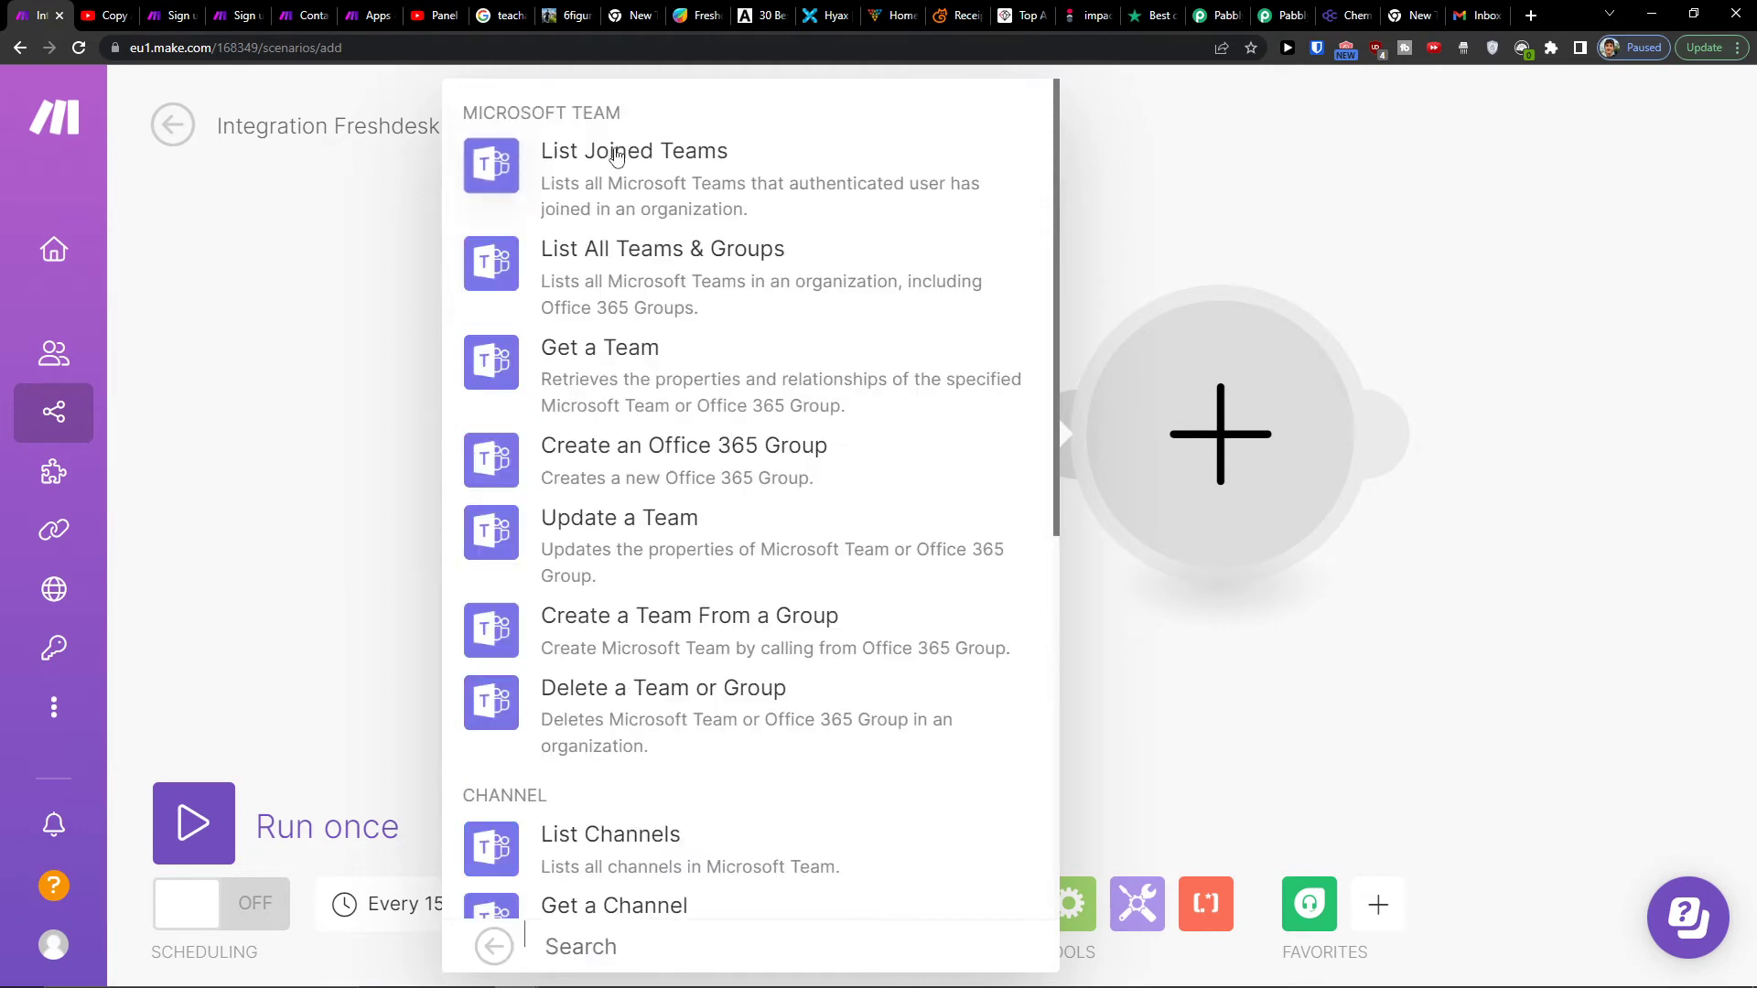
{"action": "scroll", "coordinate": [661, 373], "scroll_direction": "down", "scroll_amount": 5}
{"action": "scroll", "coordinate": [660, 374], "scroll_direction": "down", "scroll_amount": 2}
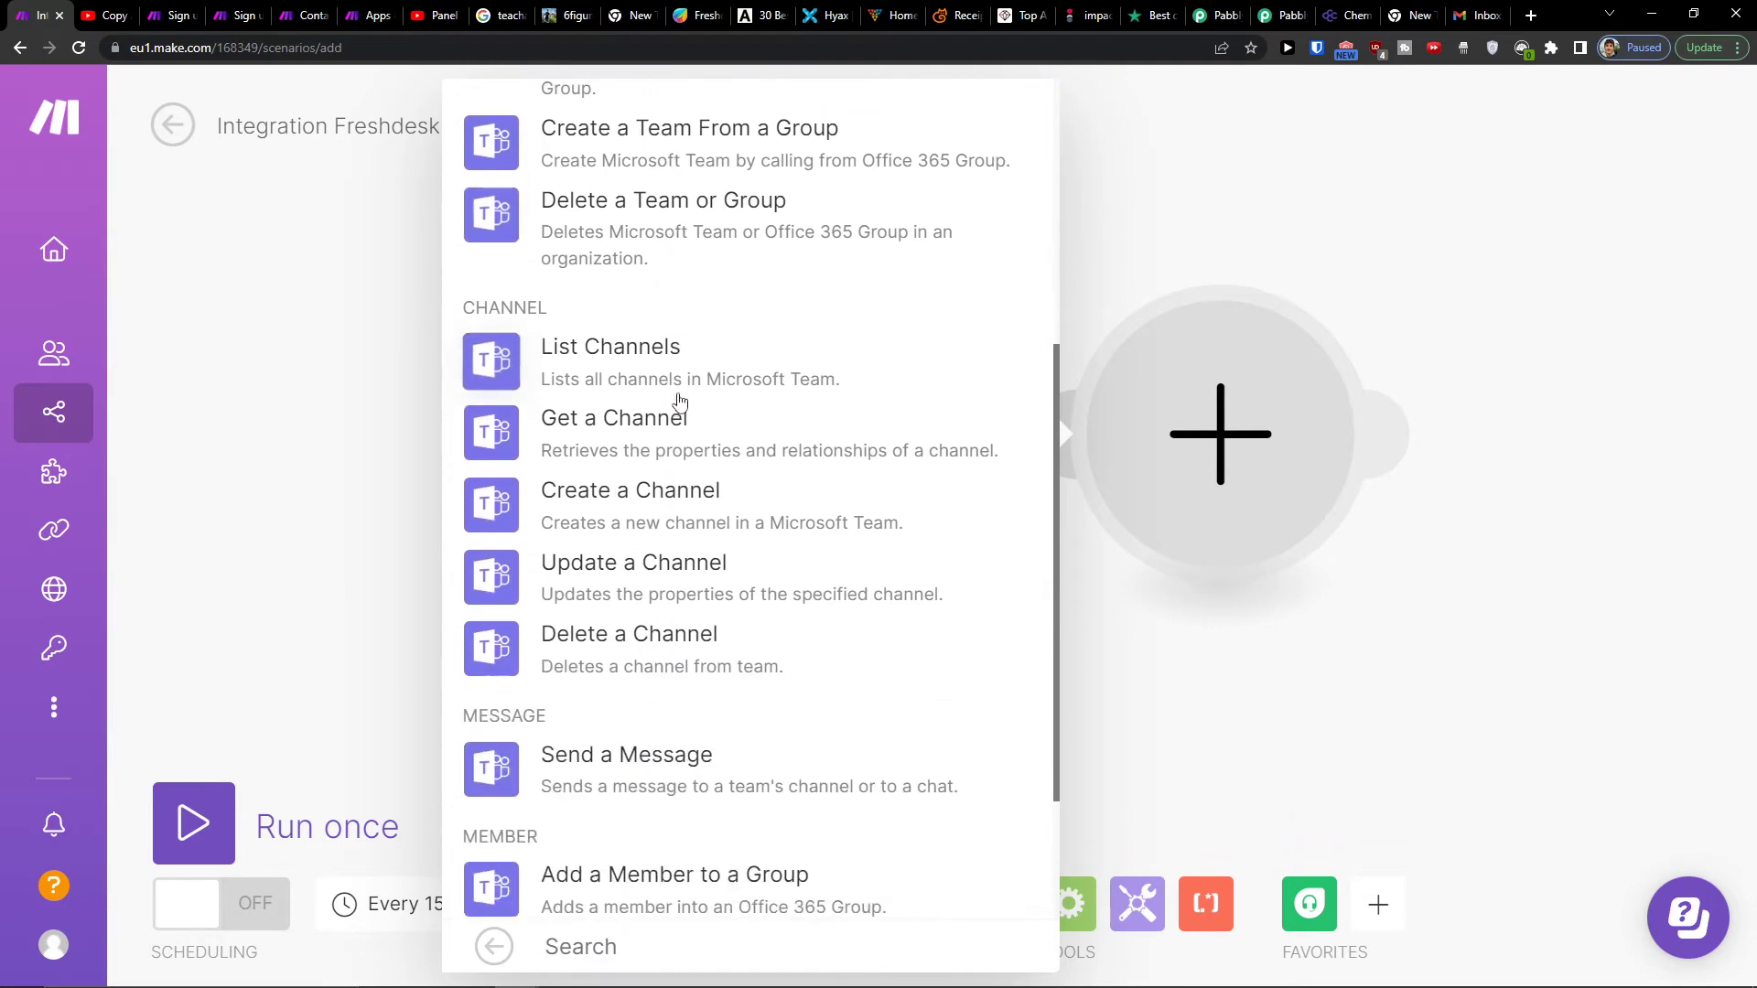
{"action": "scroll", "coordinate": [661, 373], "scroll_direction": "up", "scroll_amount": 7}
{"action": "scroll", "coordinate": [672, 522], "scroll_direction": "down", "scroll_amount": 5}
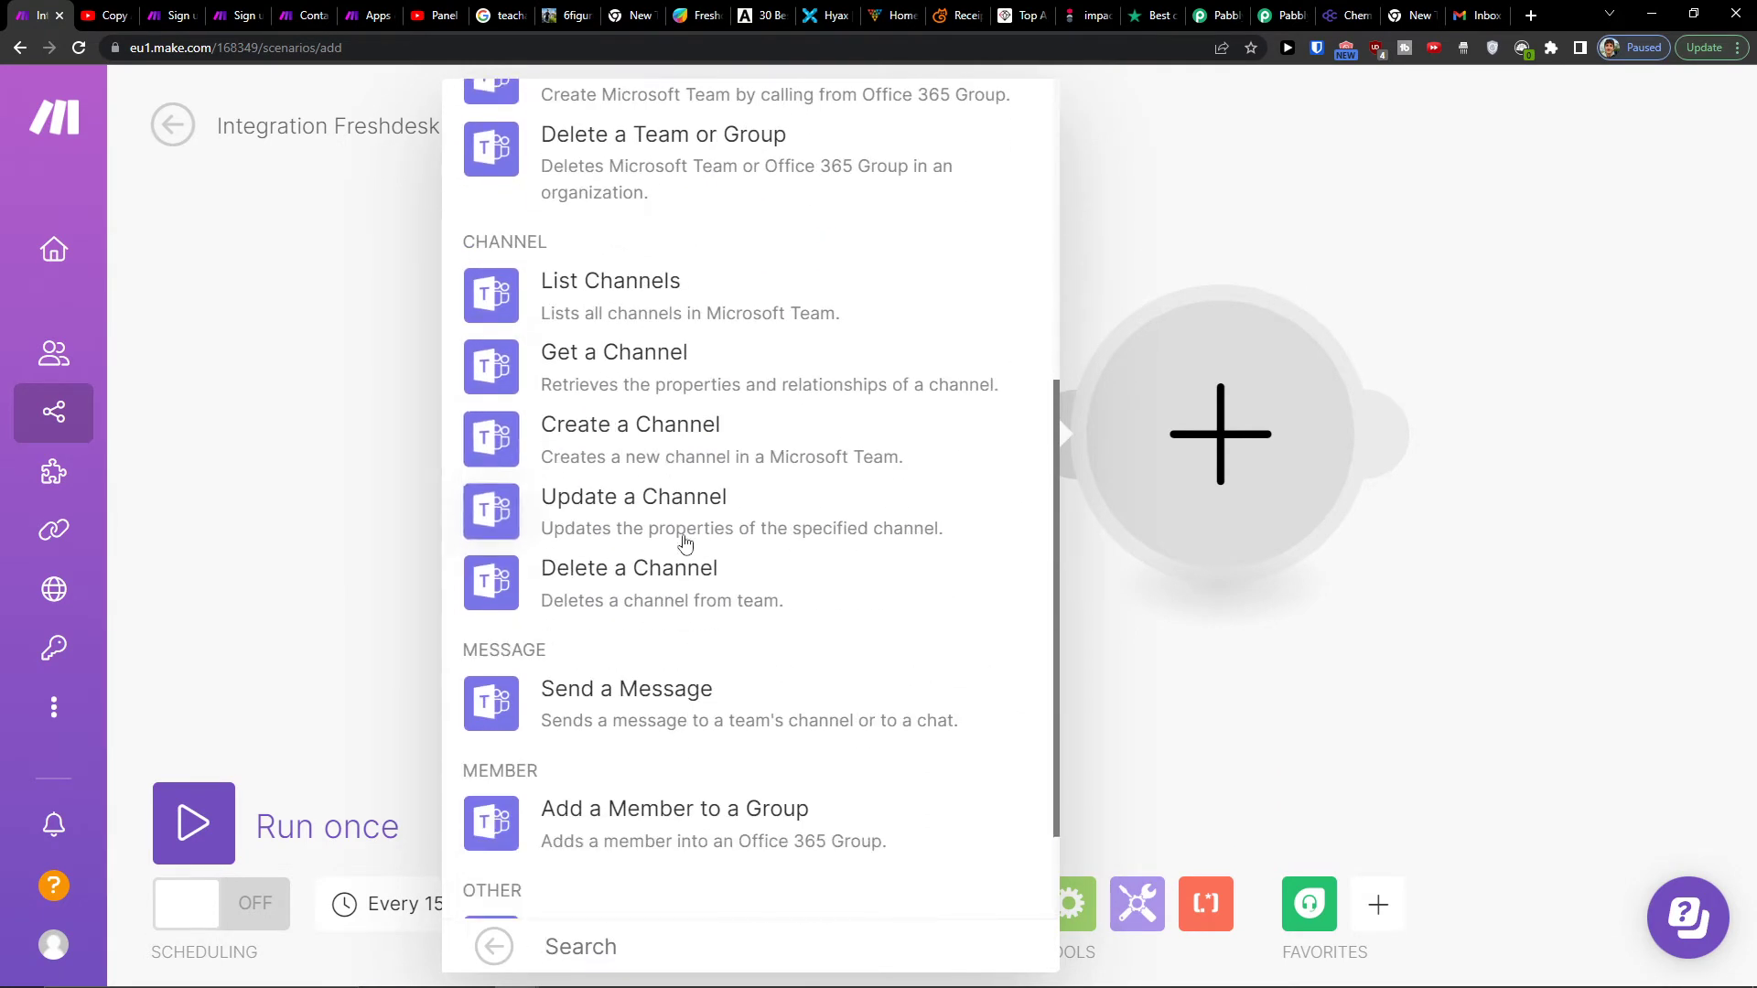
{"action": "scroll", "coordinate": [673, 522], "scroll_direction": "down", "scroll_amount": 3}
{"action": "left_click", "coordinate": [656, 577]}
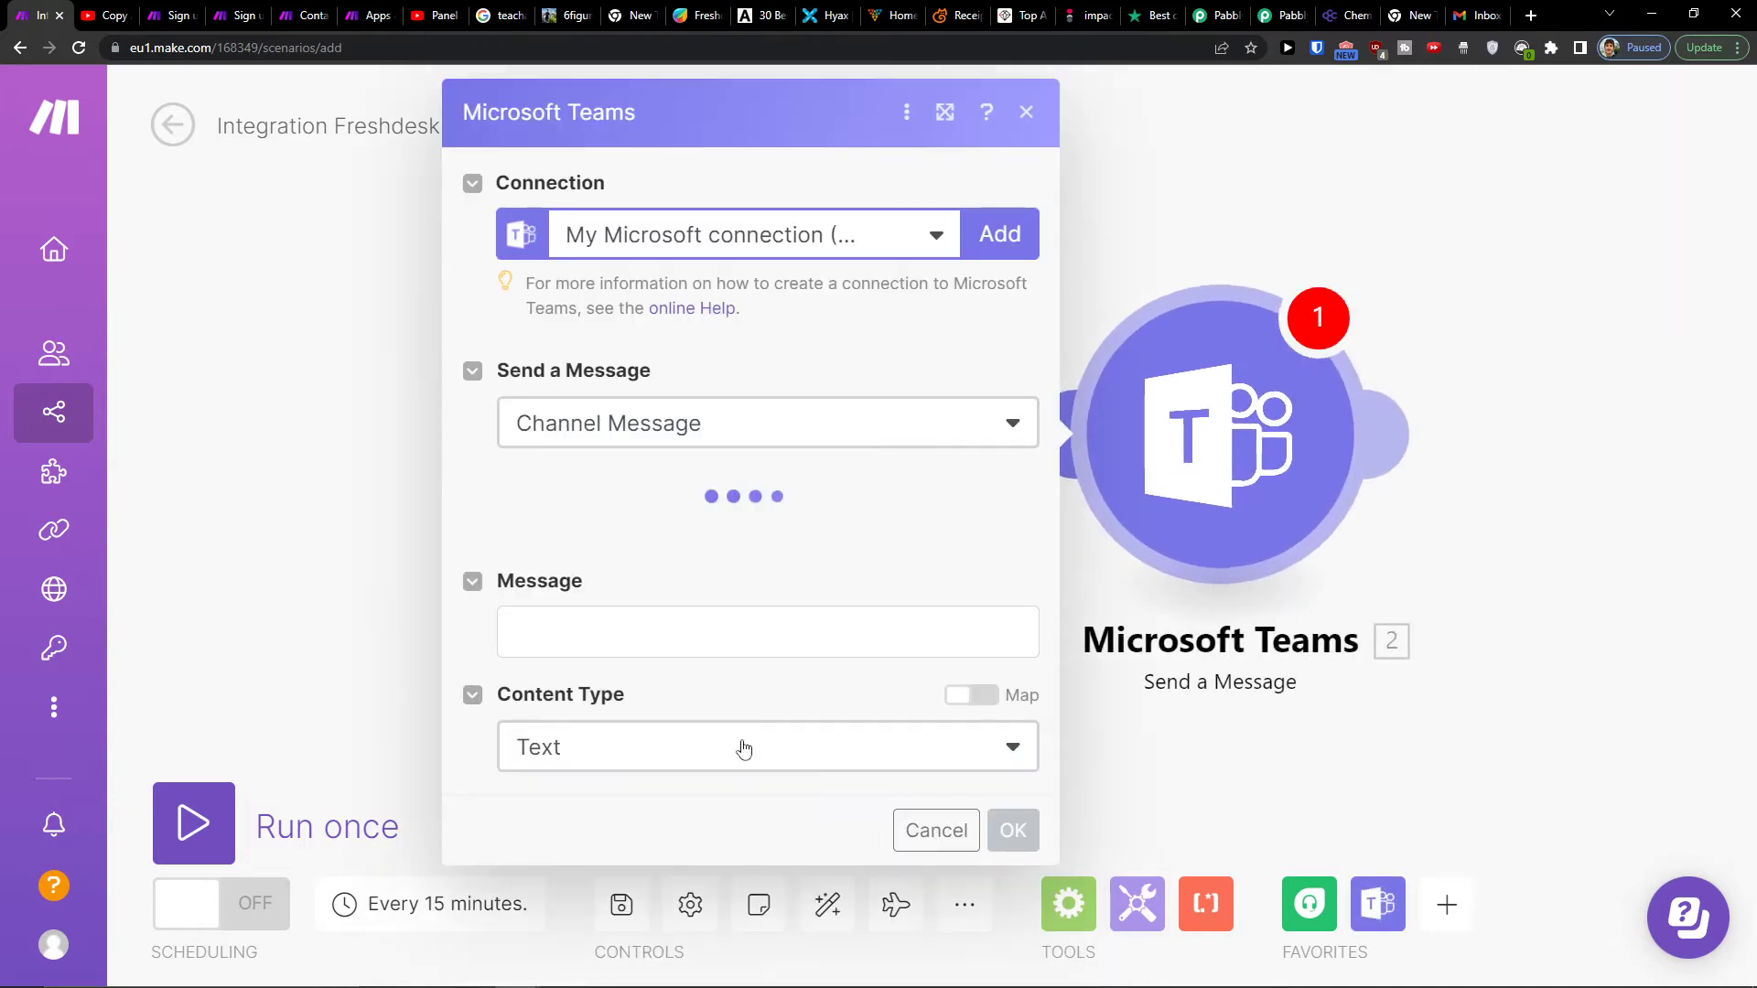
{"action": "left_click", "coordinate": [1327, 757]}
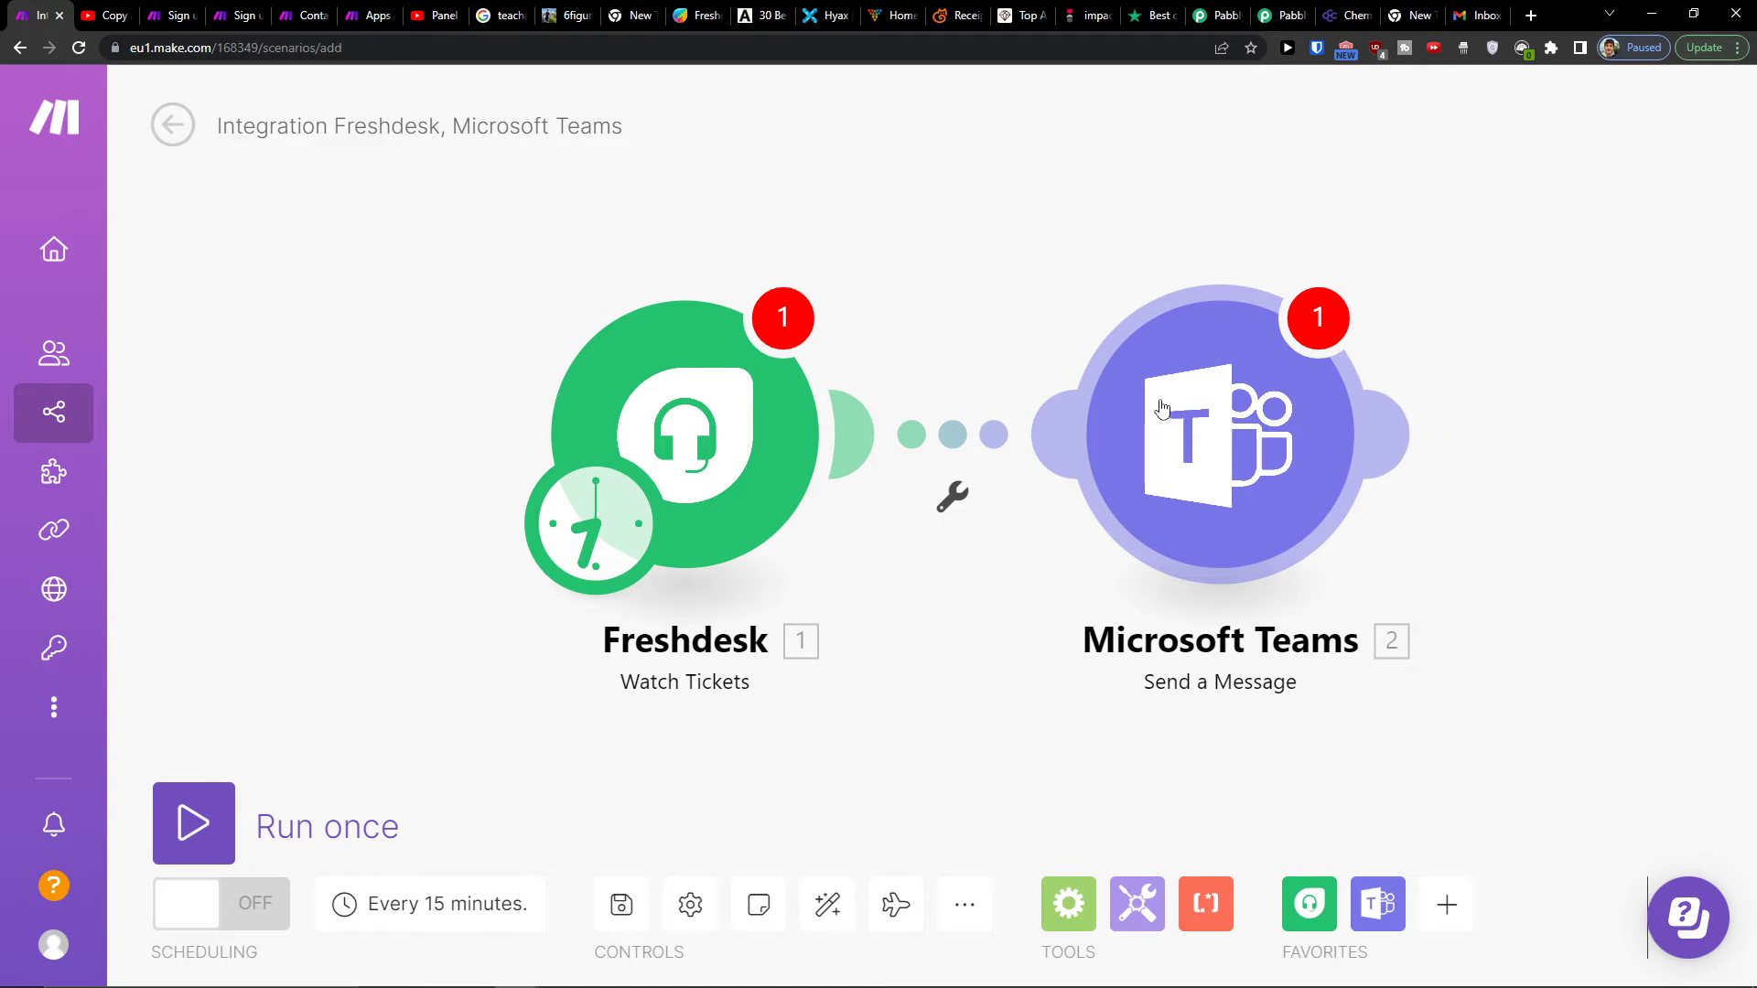
Step: Reposition the Freshdesk module, then switch to the Make support ticket form tab
{"action": "mouse_move", "coordinate": [685, 440]}
{"action": "left_mouse_down"}
{"action": "mouse_move", "coordinate": [737, 528]}
{"action": "mouse_move", "coordinate": [928, 510]}
{"action": "mouse_move", "coordinate": [673, 390]}
{"action": "left_mouse_up"}
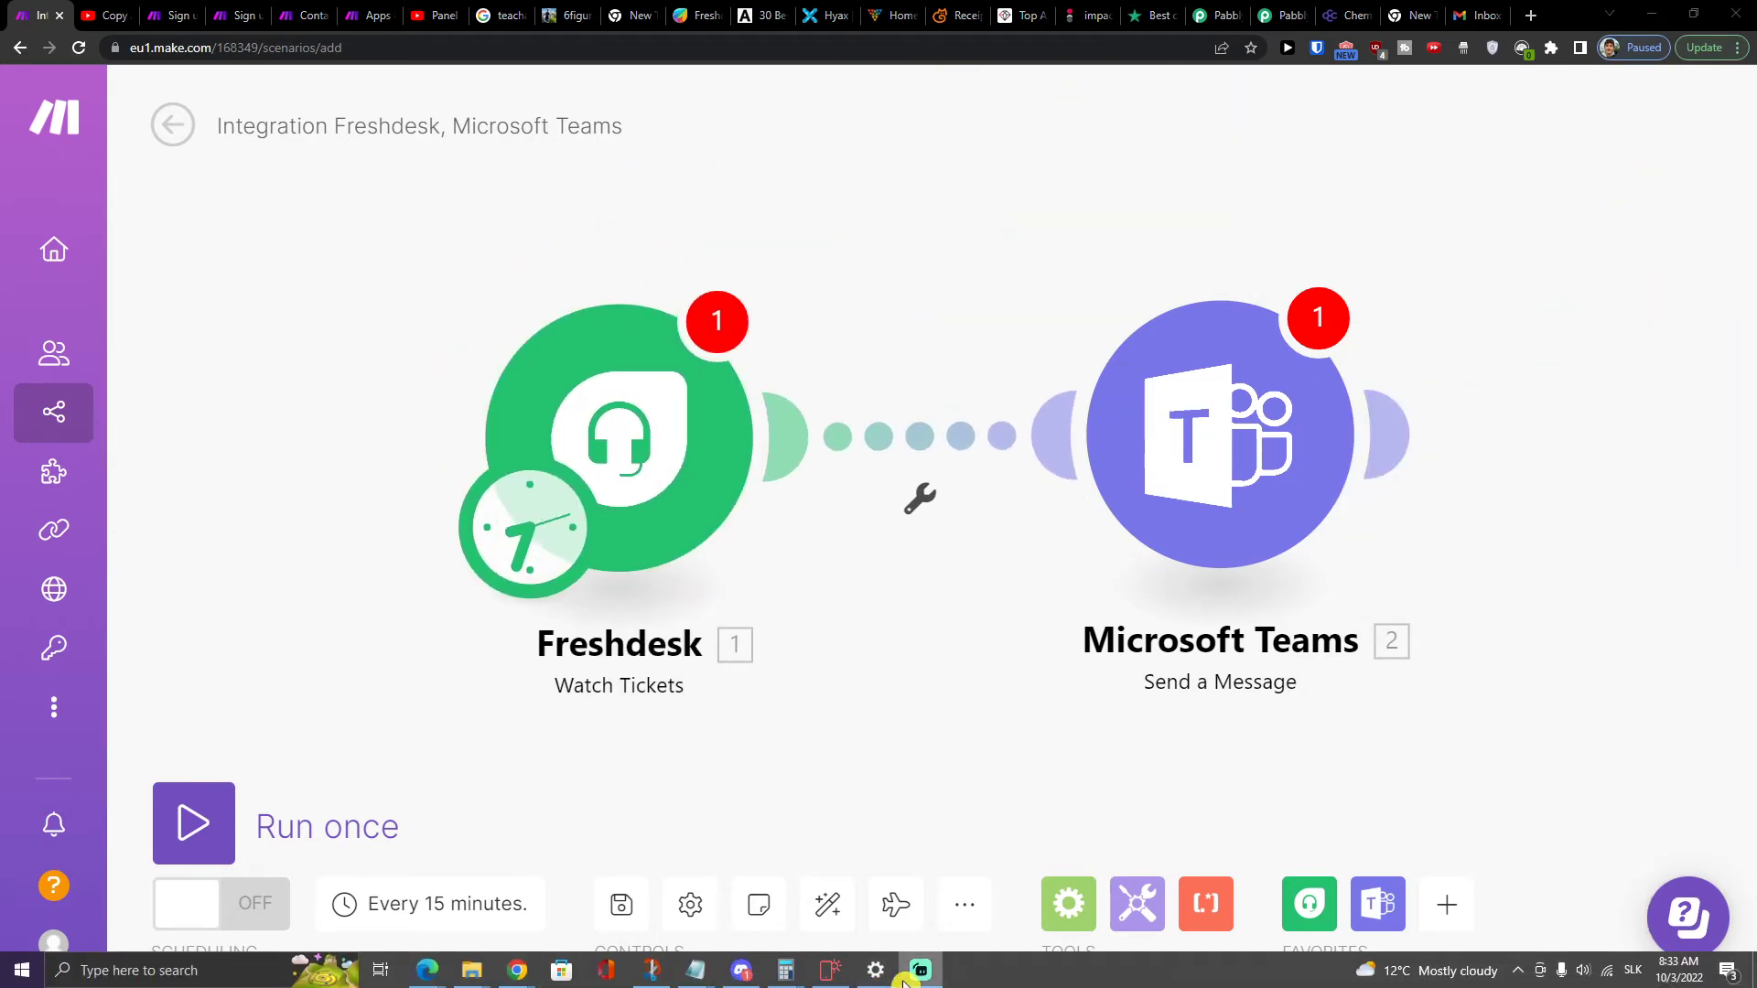
{"action": "left_click", "coordinate": [304, 15]}
{"action": "scroll", "coordinate": [358, 319], "scroll_direction": "up", "scroll_amount": 2}
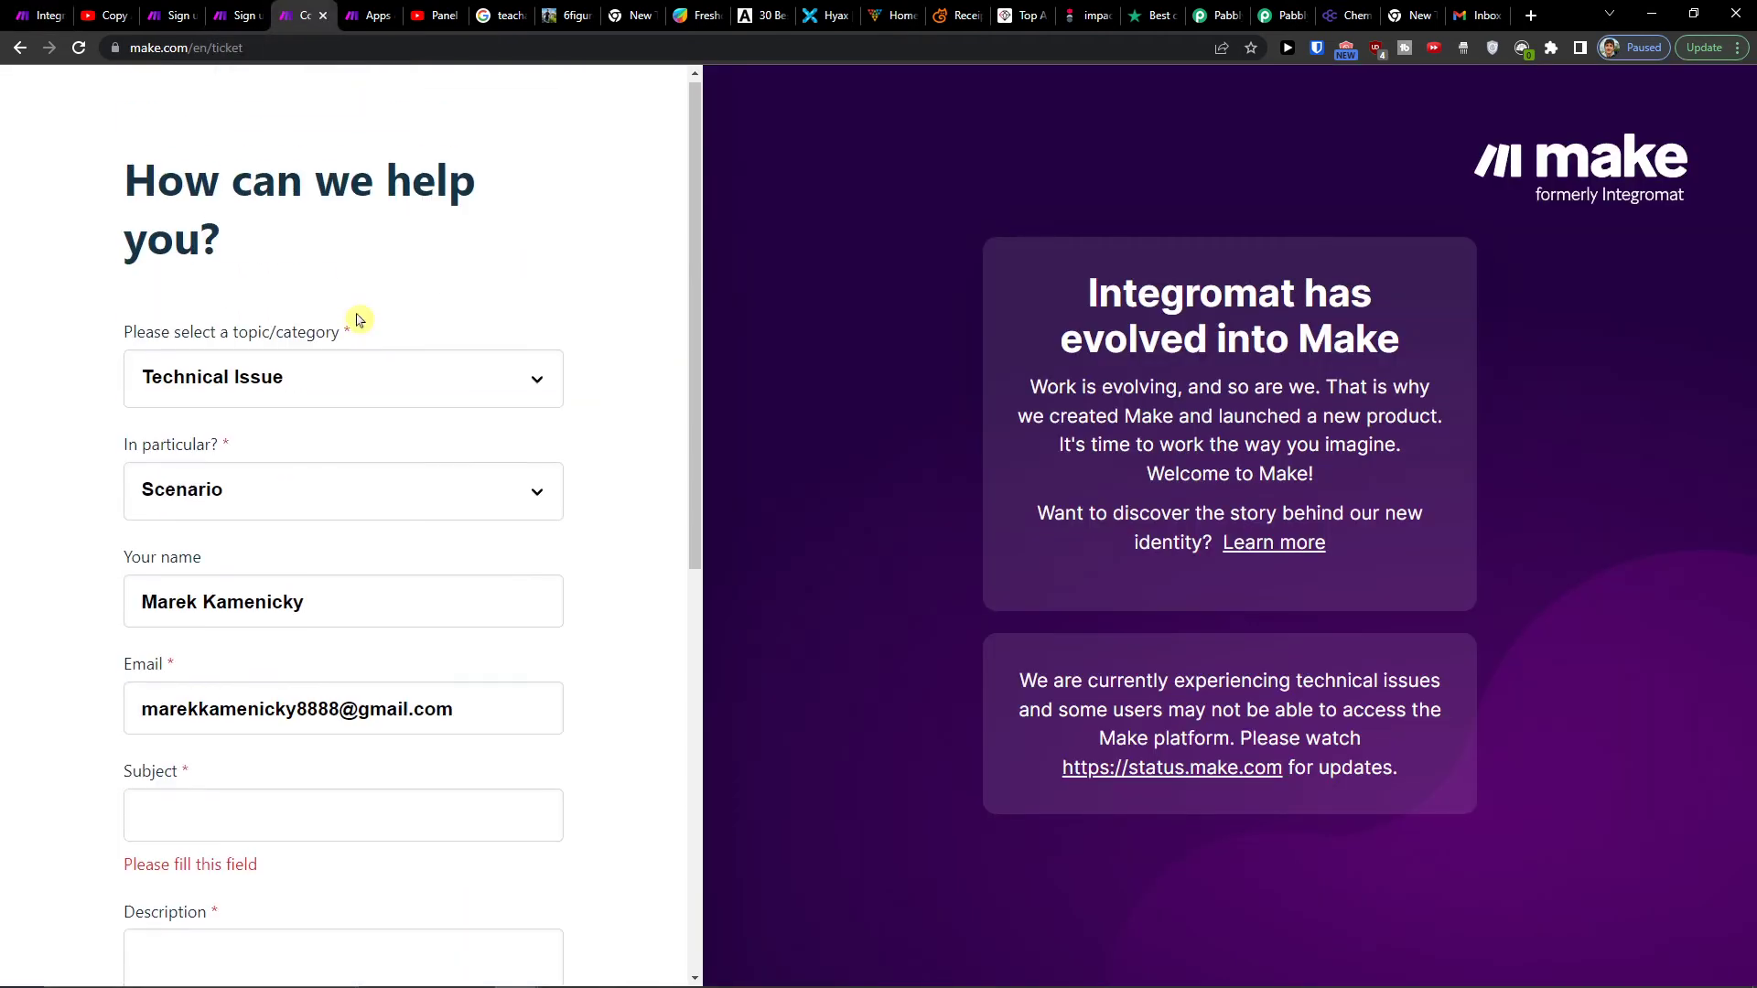
{"action": "scroll", "coordinate": [357, 318], "scroll_direction": "down", "scroll_amount": 3}
{"action": "scroll", "coordinate": [358, 319], "scroll_direction": "up", "scroll_amount": 2}
Step: Browse the support form fields and video description, then return to the Make scenario
{"action": "left_click", "coordinate": [338, 281]}
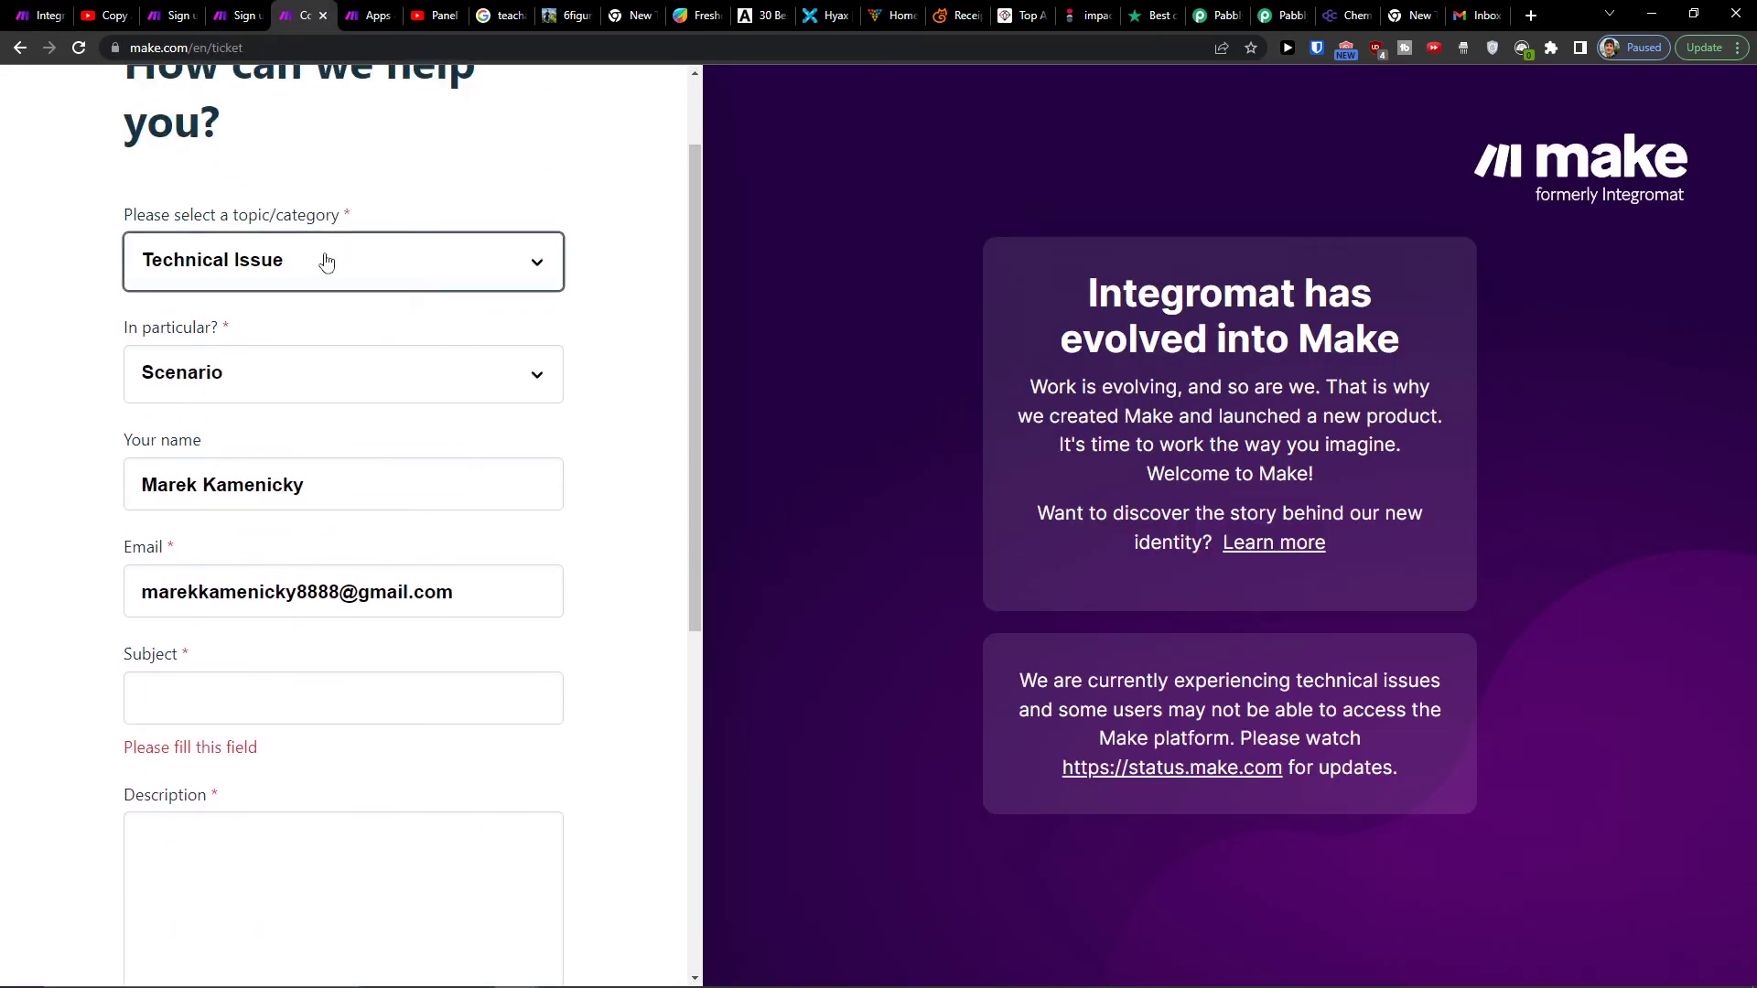
{"action": "left_click", "coordinate": [303, 372]}
{"action": "scroll", "coordinate": [302, 550], "scroll_direction": "down", "scroll_amount": 4}
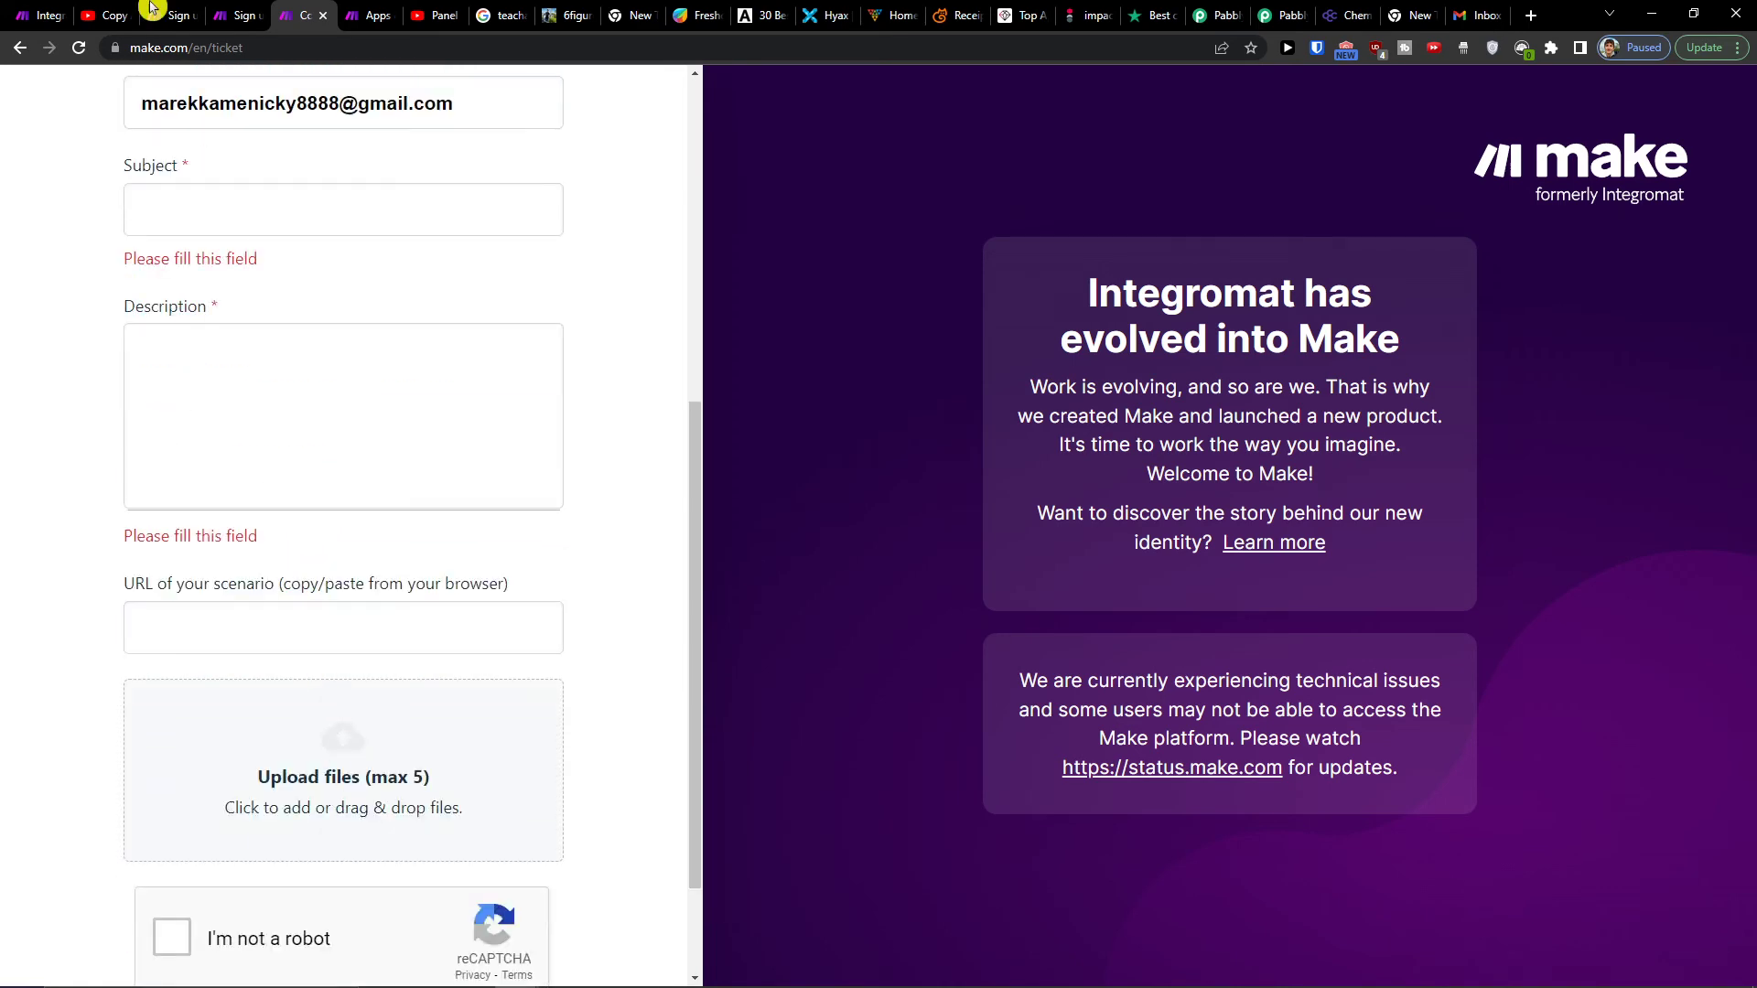
{"action": "left_click", "coordinate": [109, 15]}
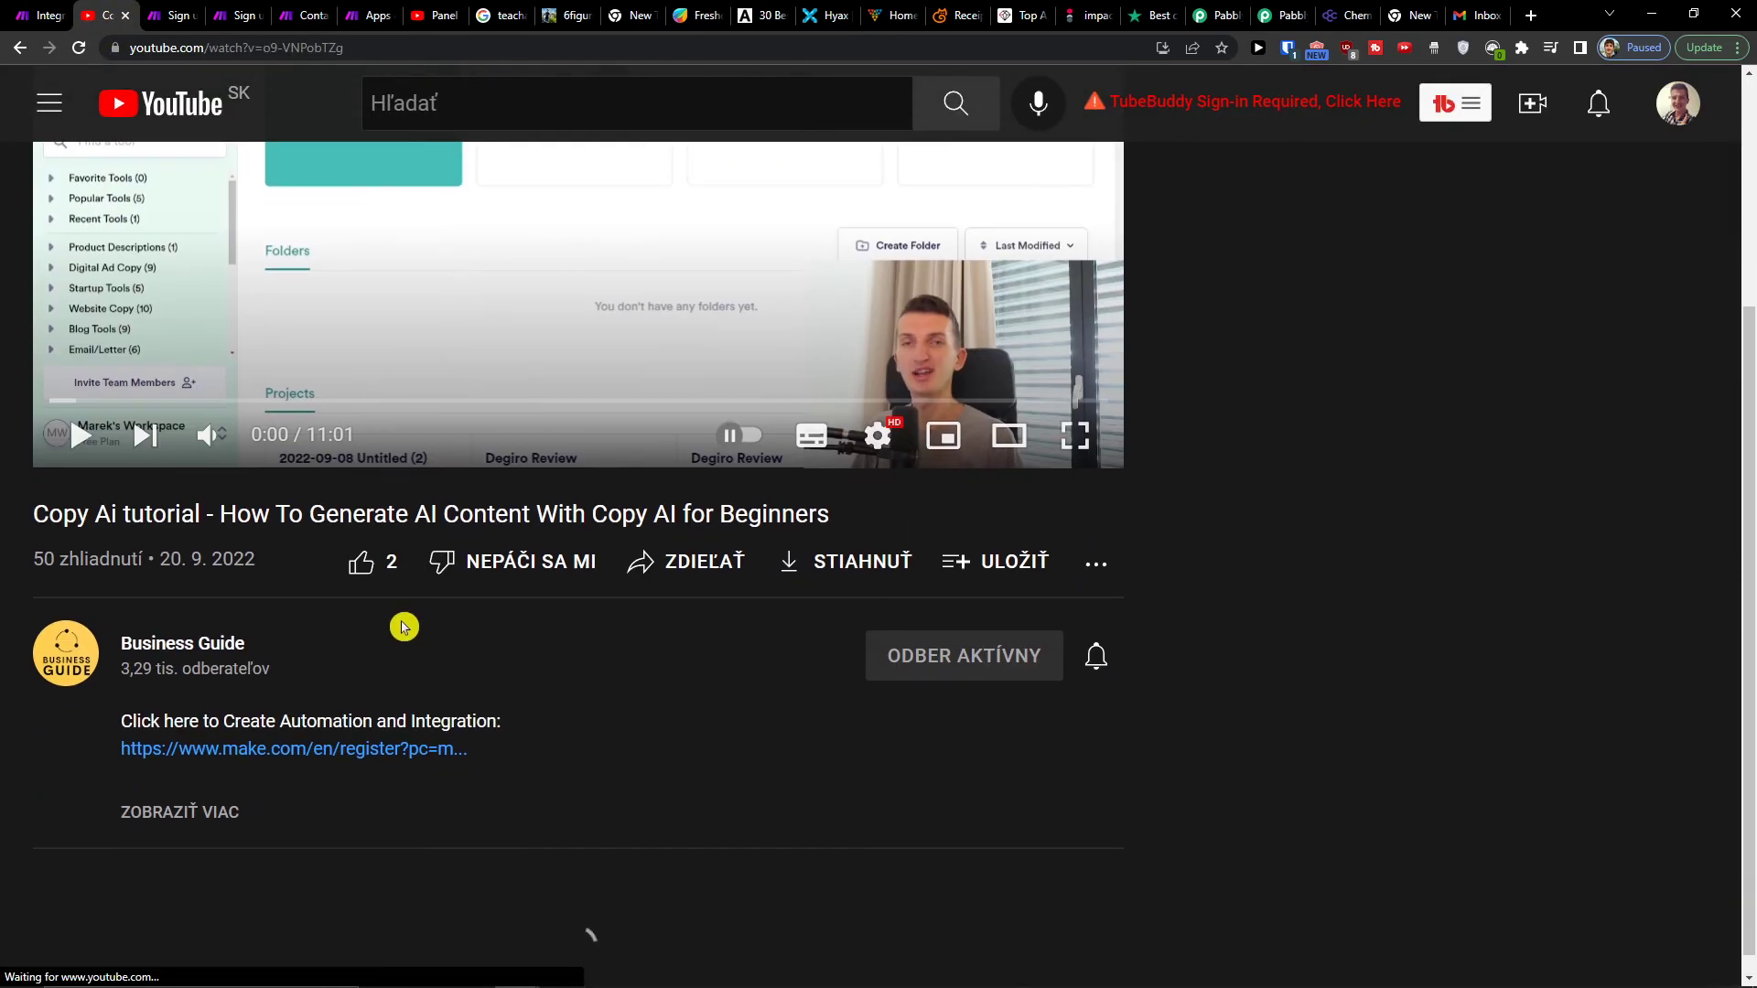
{"action": "left_click", "coordinate": [227, 721]}
{"action": "scroll", "coordinate": [339, 728], "scroll_direction": "down", "scroll_amount": 3}
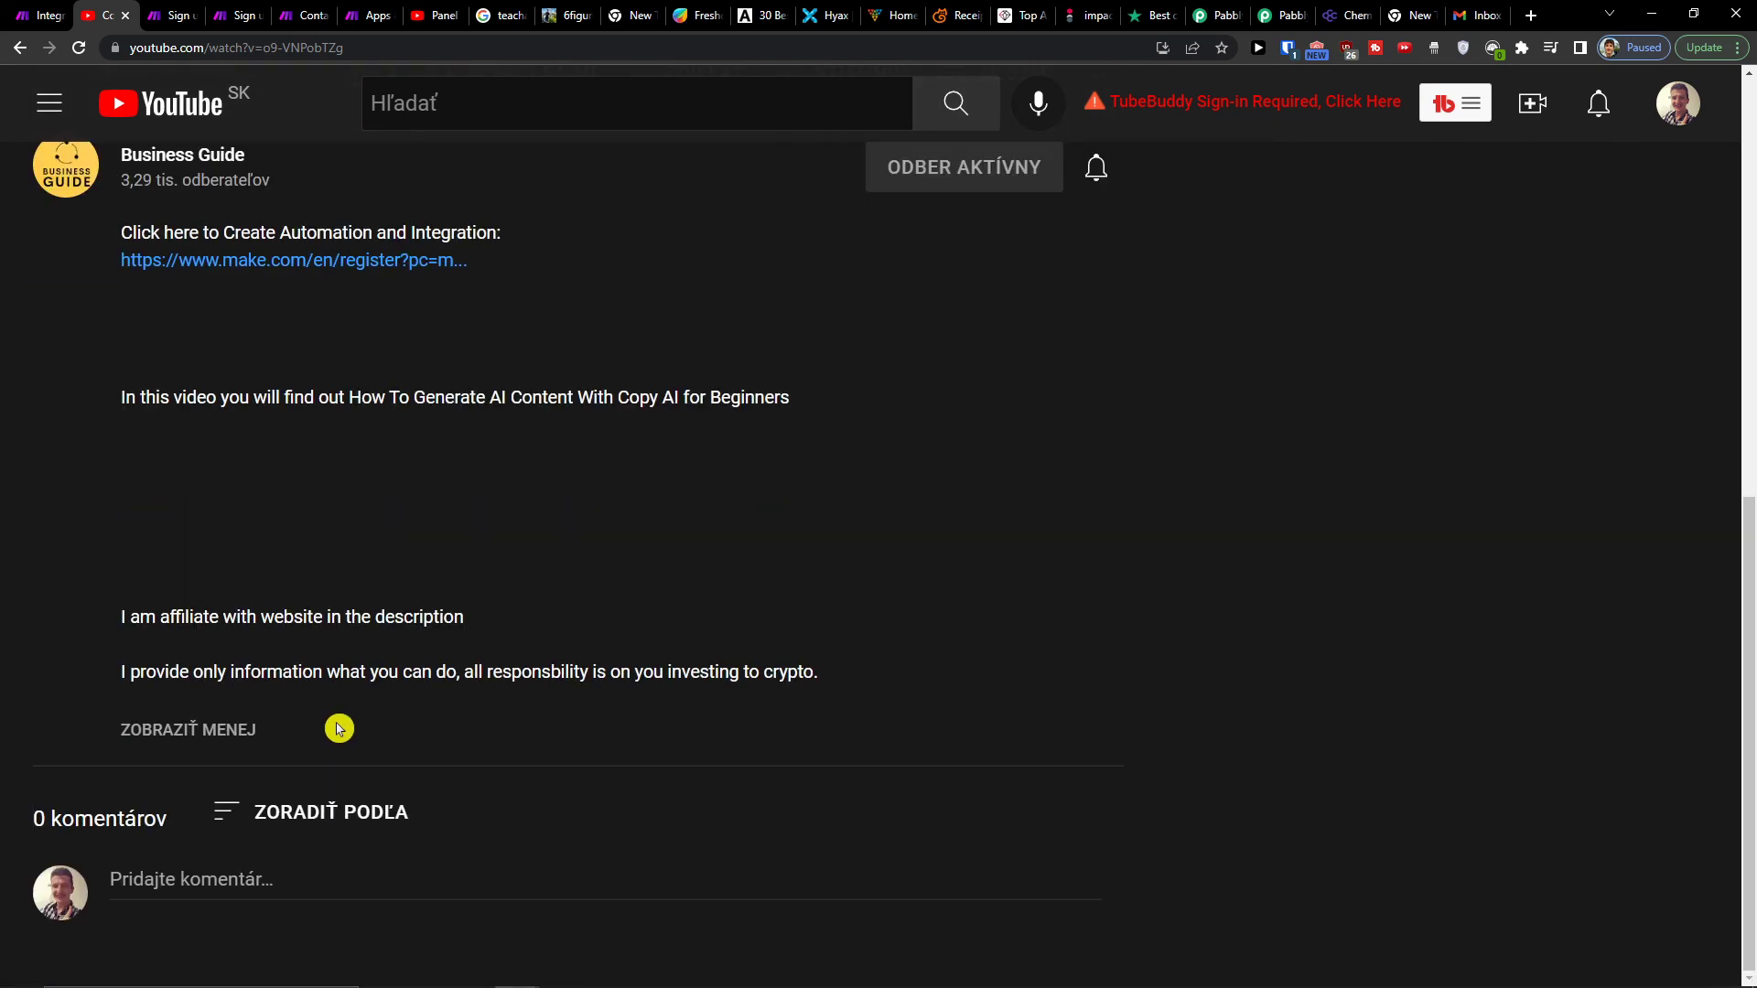
{"action": "left_click", "coordinate": [41, 16]}
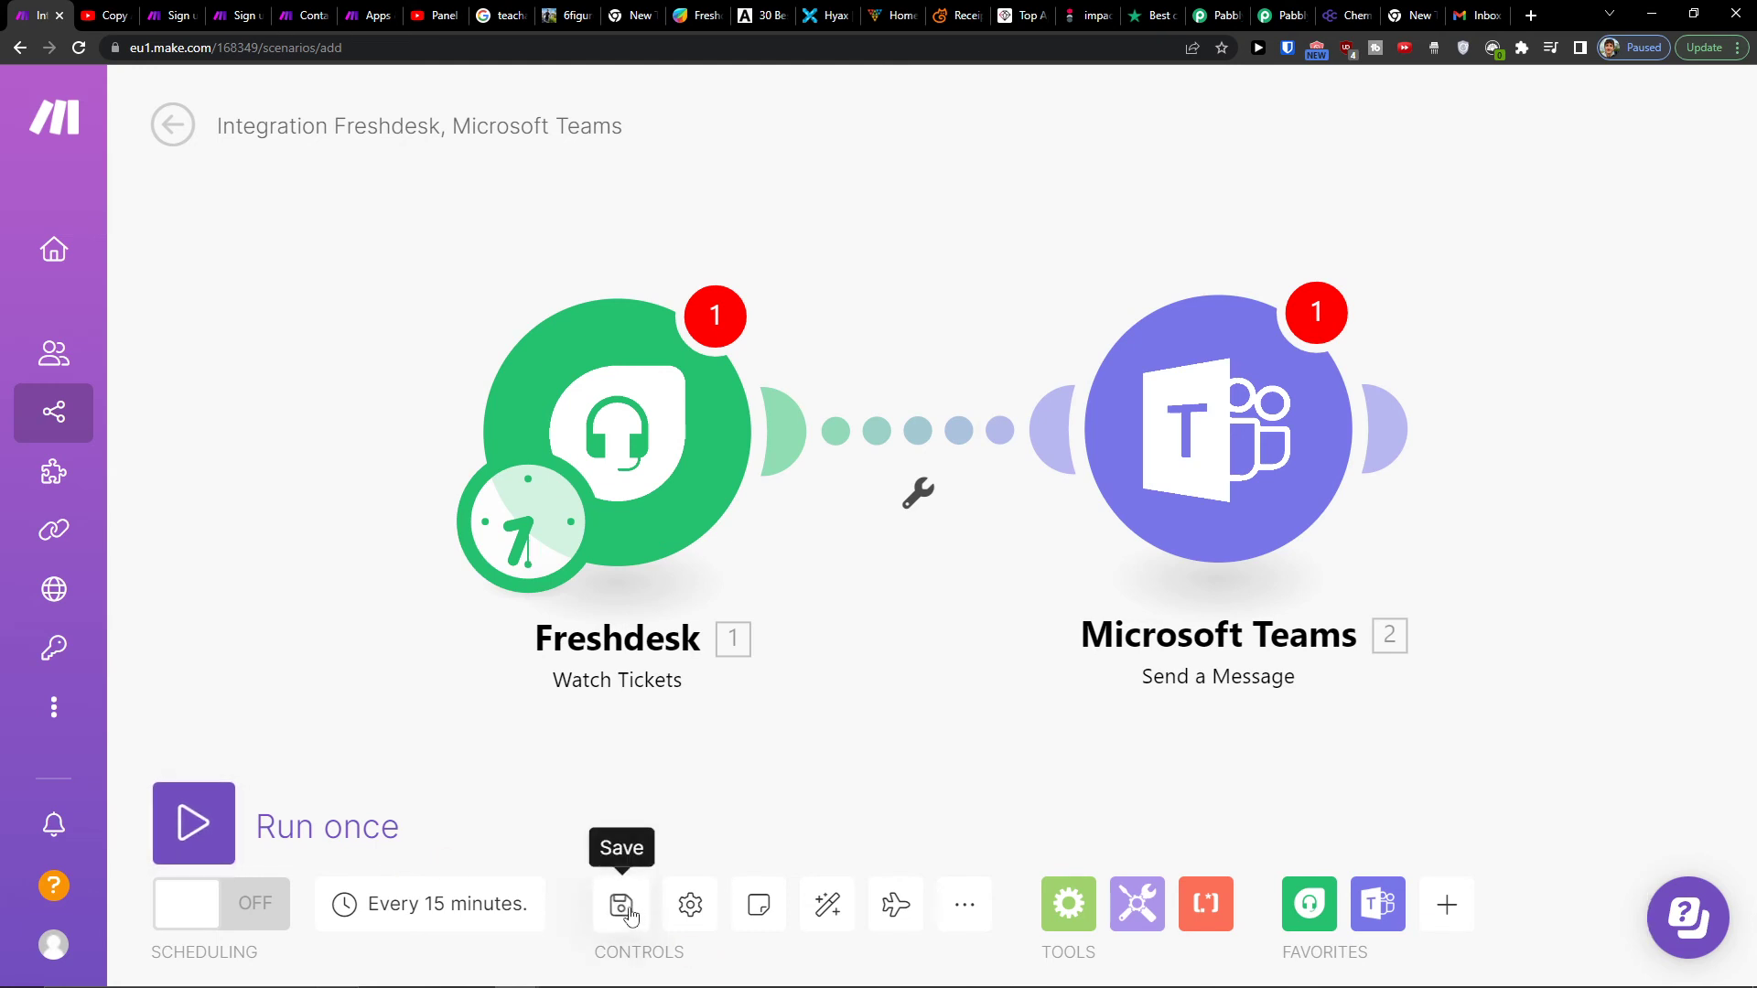
Step: Save the Integration Freshdesk, Microsoft Teams scenario despite the warning messages
{"action": "left_click", "coordinate": [622, 904]}
{"action": "left_click", "coordinate": [1089, 940]}
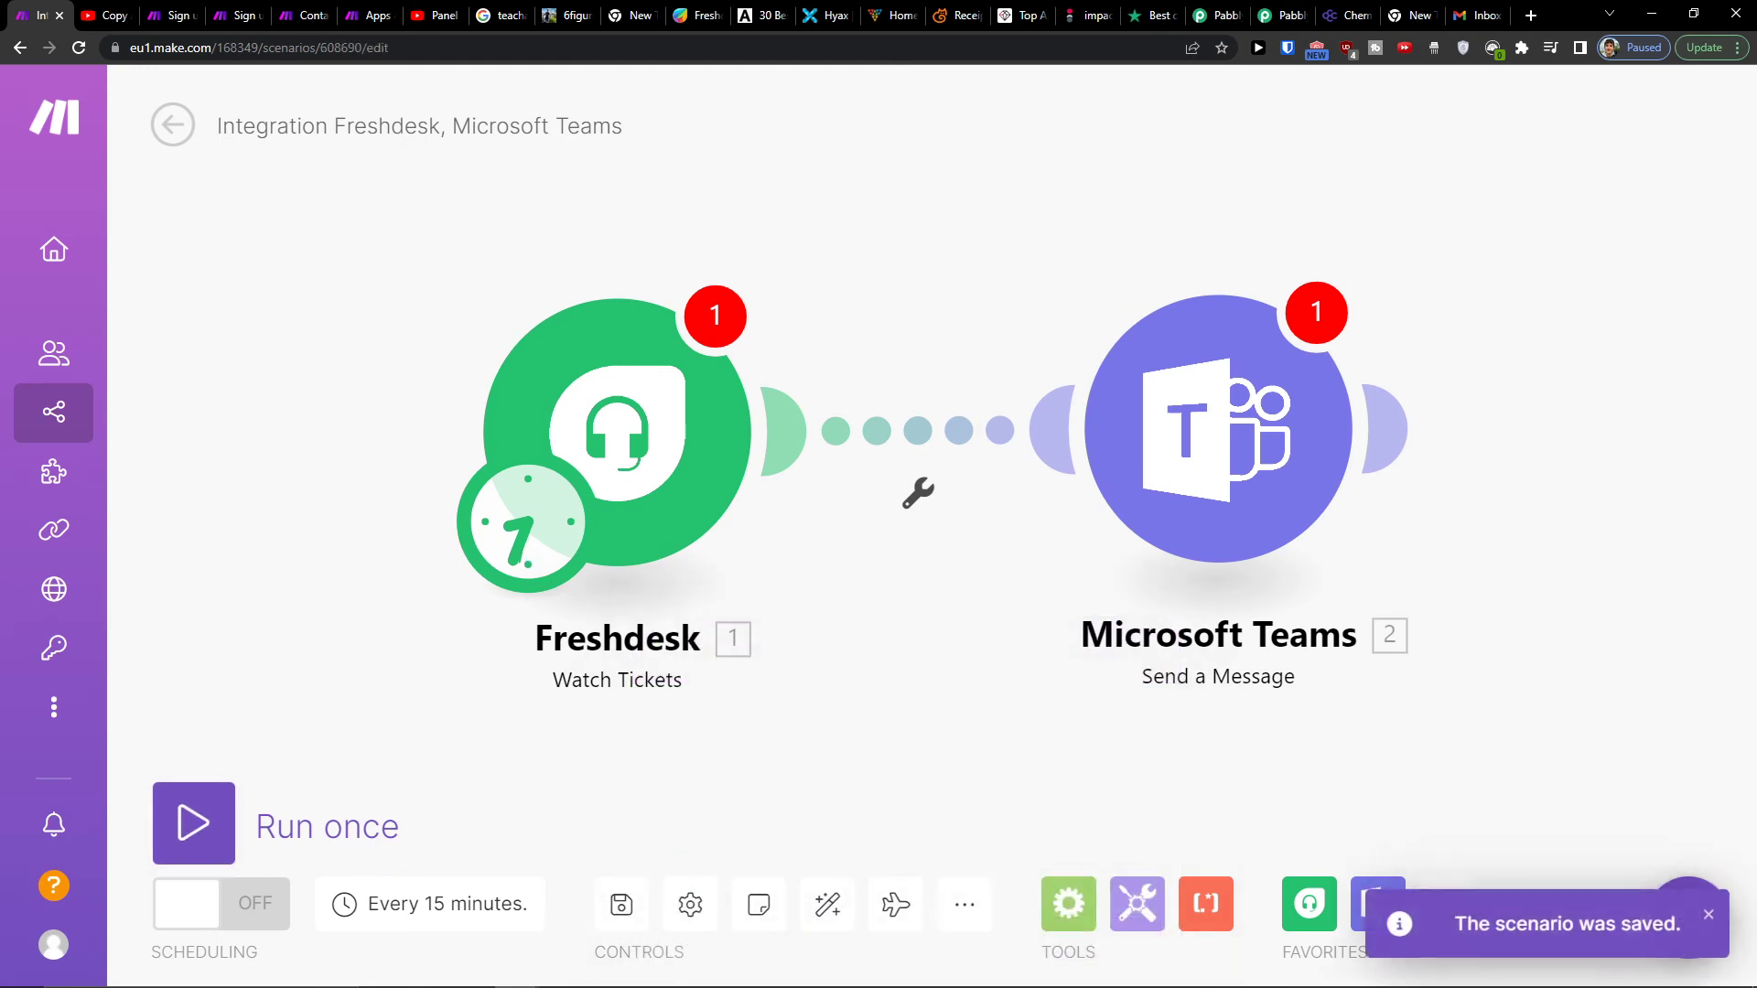